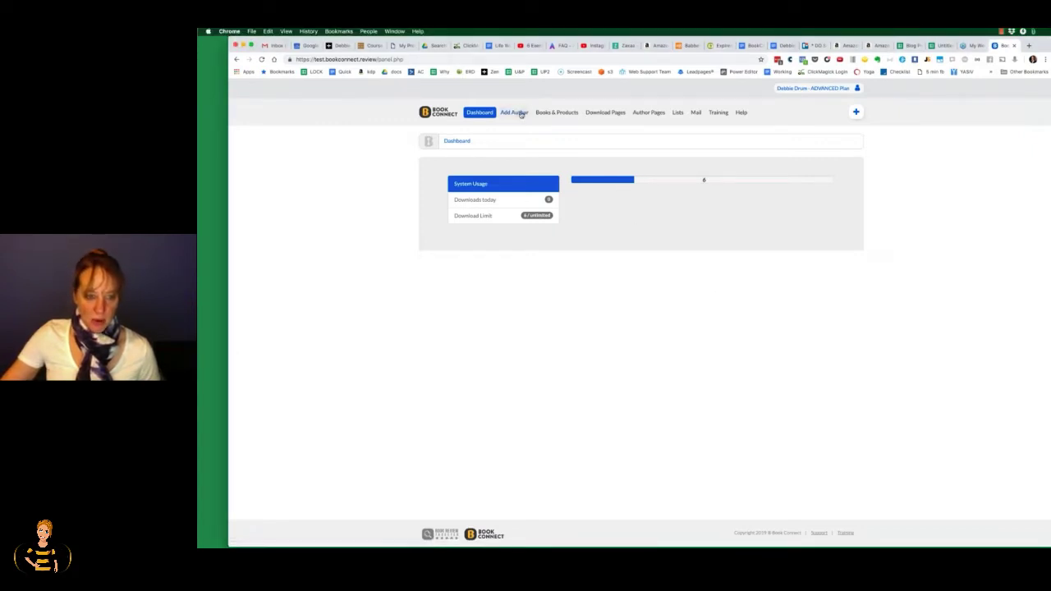
Step: Start a new author and enter the author's name
click(520, 114)
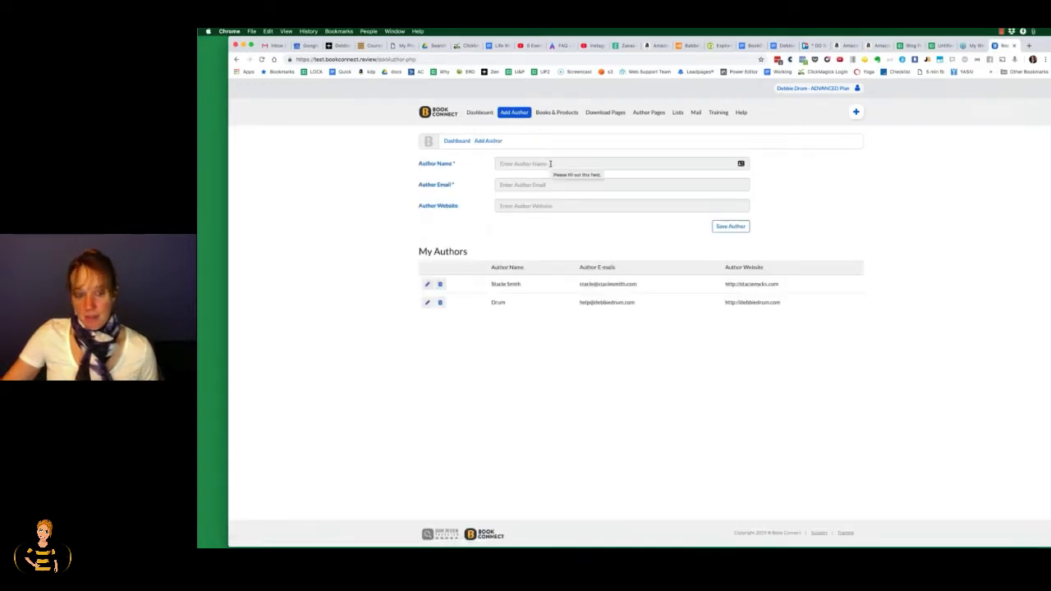
click(551, 164)
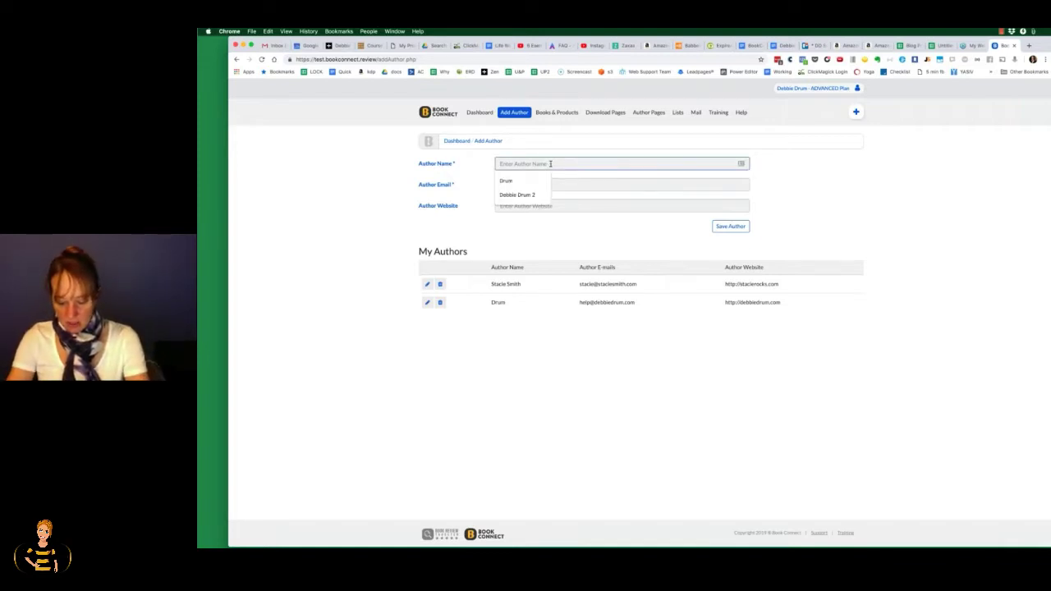
text(Da)
key(BackSpace)
key(BackSpace)
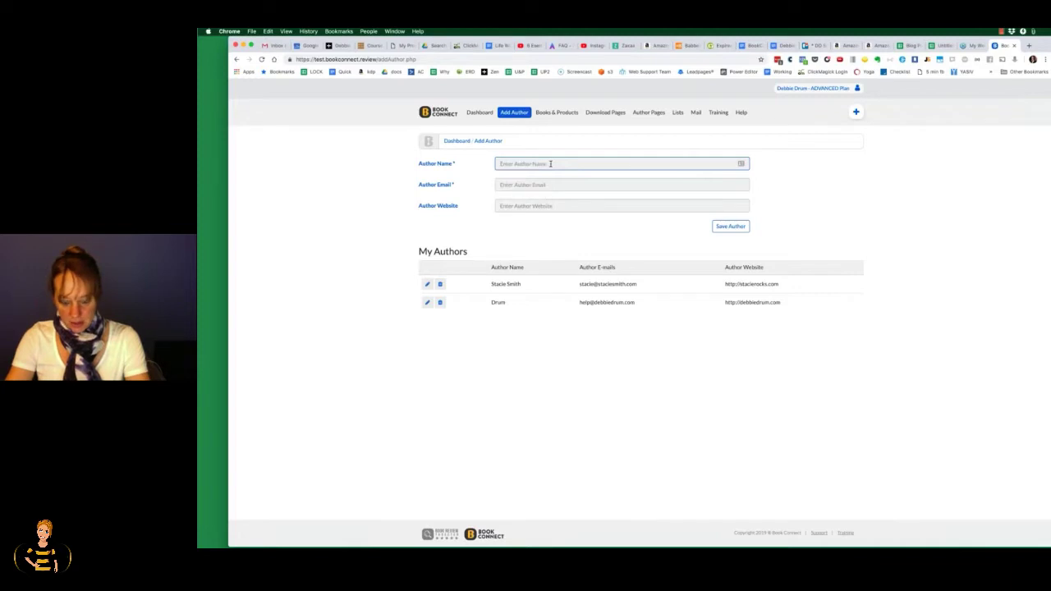
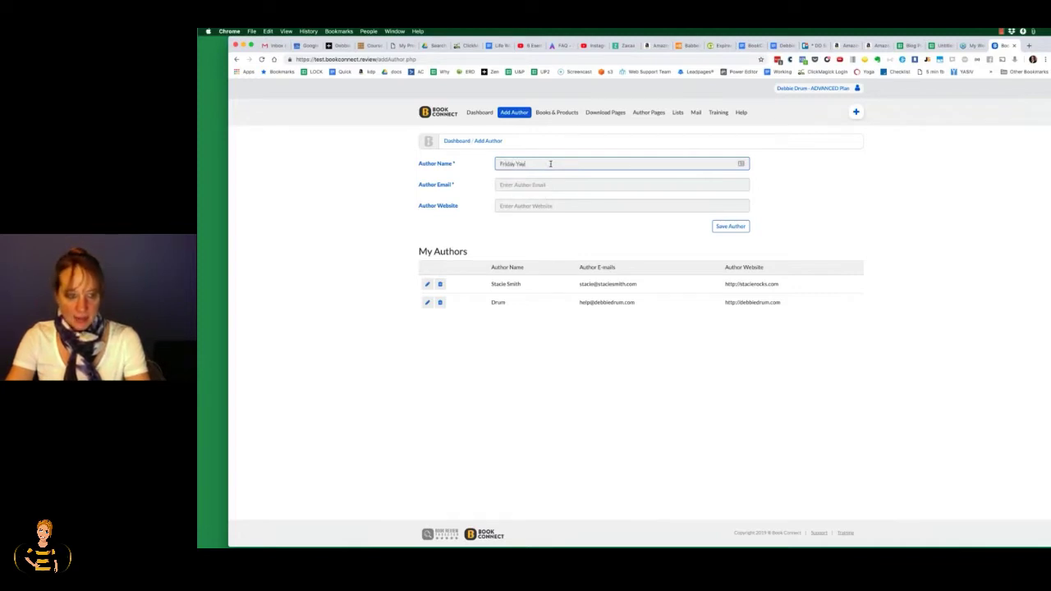
Step: Fill in the author's e-mail address, replacing the wrongly suggested one
key(Tab)
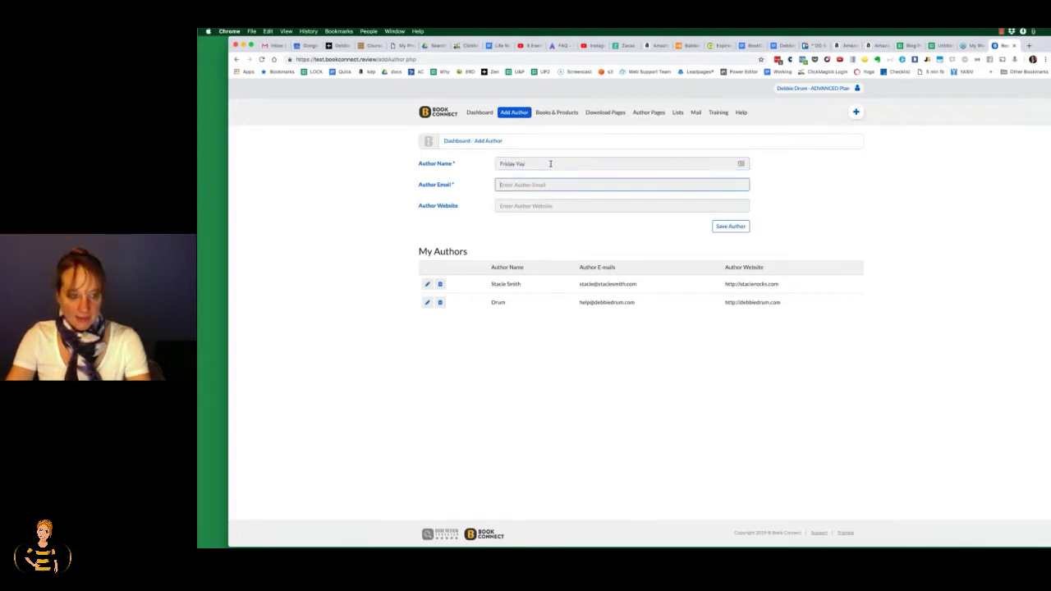
text(hel)
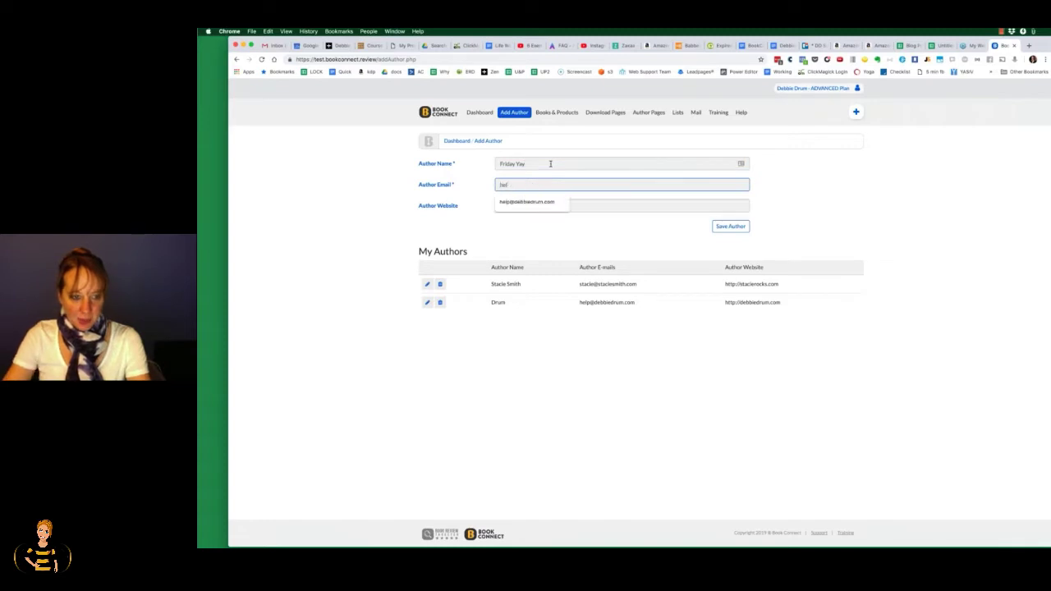
key(Down)
key(Return)
key(Tab)
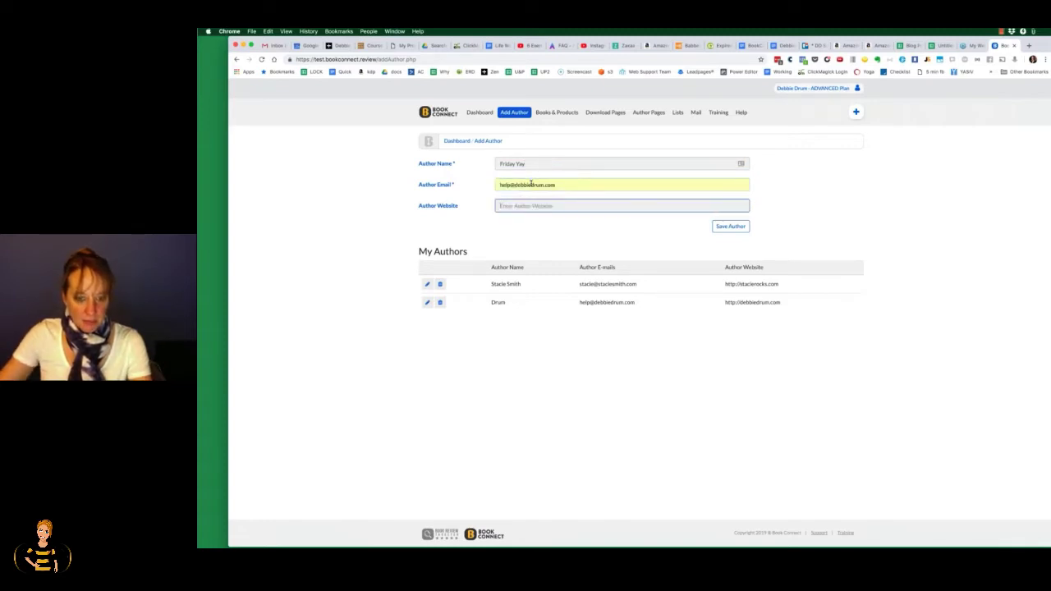
triple_click(530, 184)
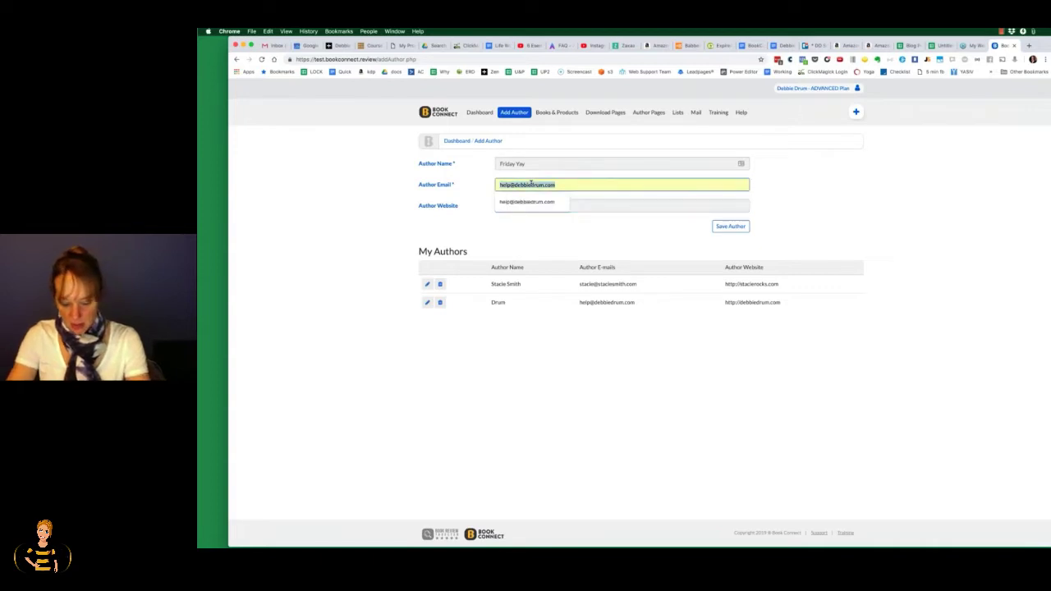
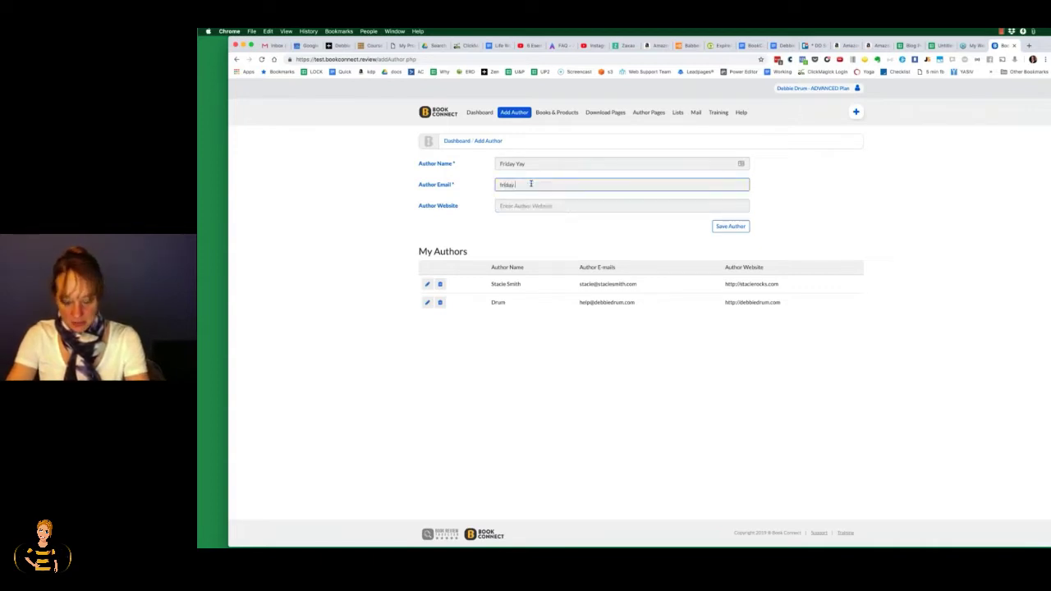
Step: Enter the author's website address and save the new author
key(Tab)
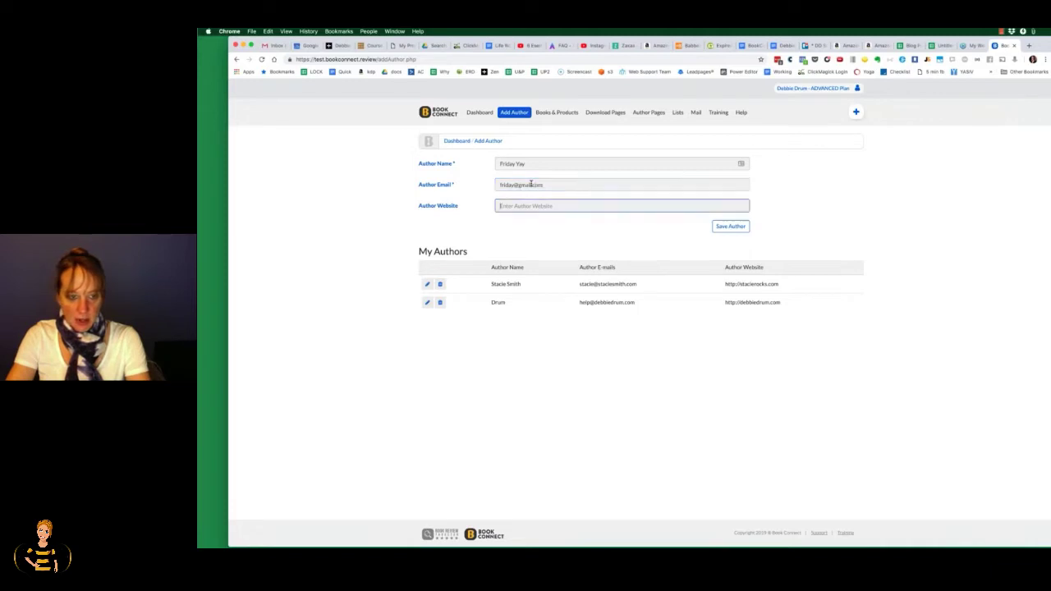
text(friday)
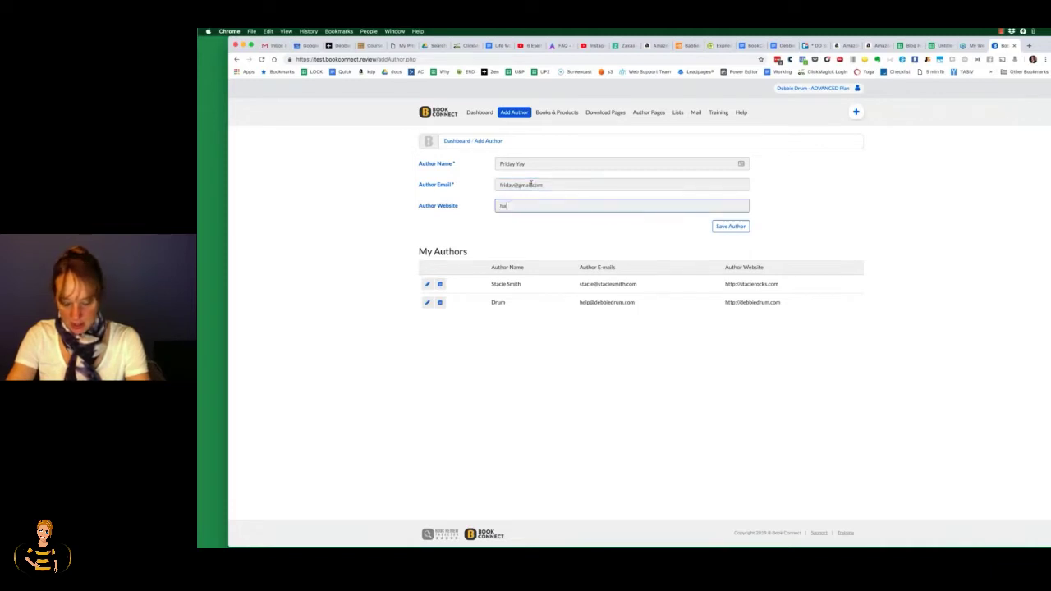
key(BackSpace)
key(BackSpace)
key(BackSpace)
key(BackSpace)
key(BackSpace)
key(BackSpace)
text(http)
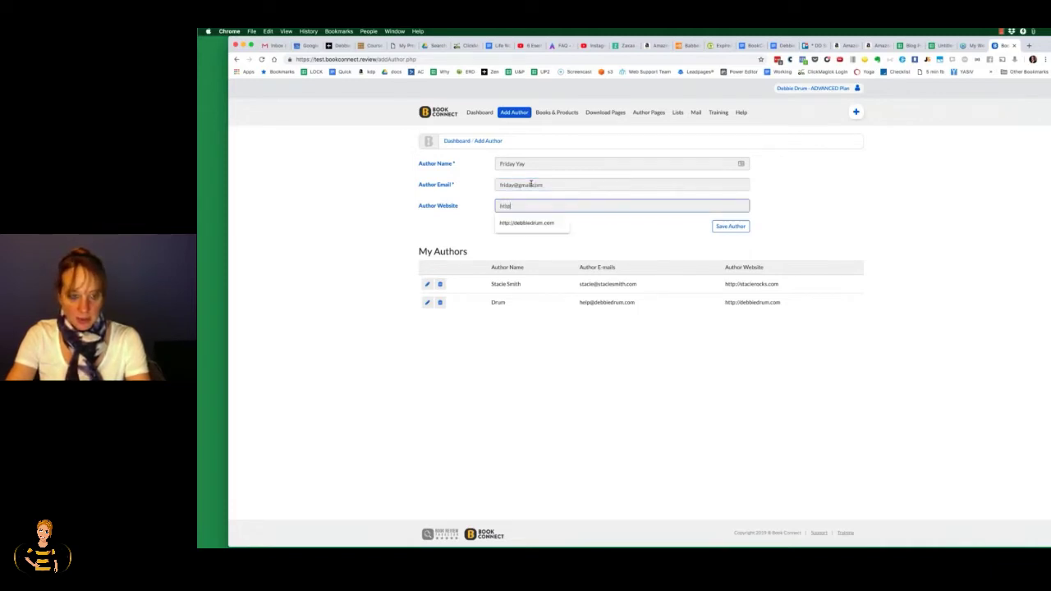
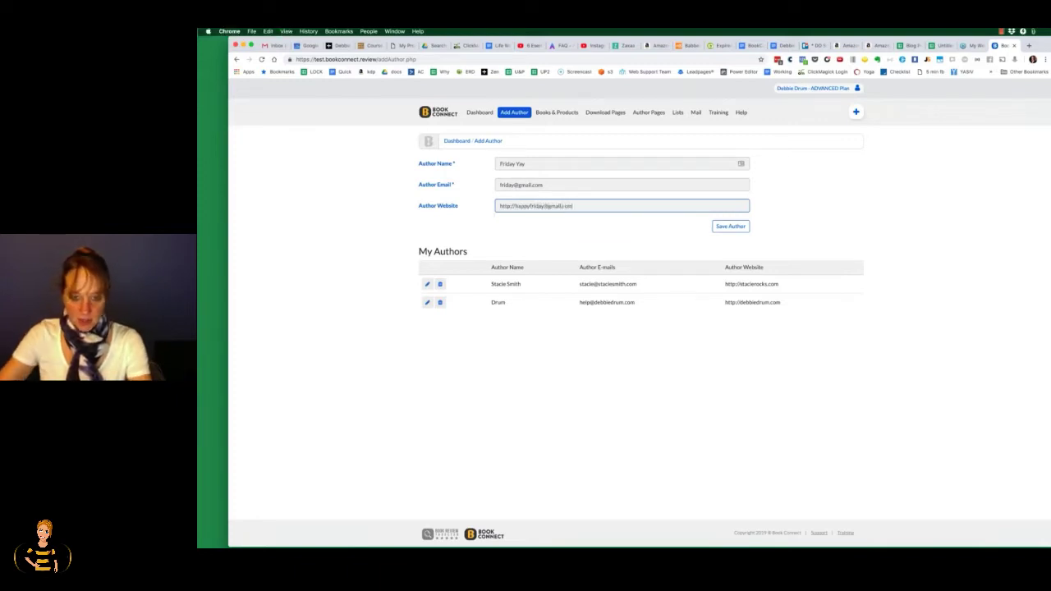
click(731, 226)
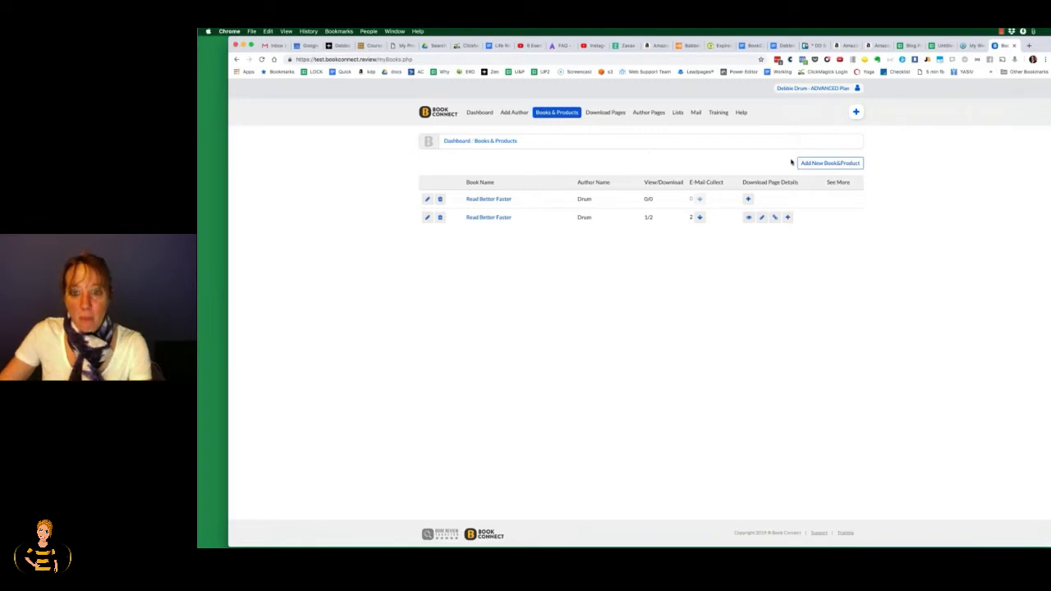
Step: Start a new book and assign it to the newly added author
click(818, 163)
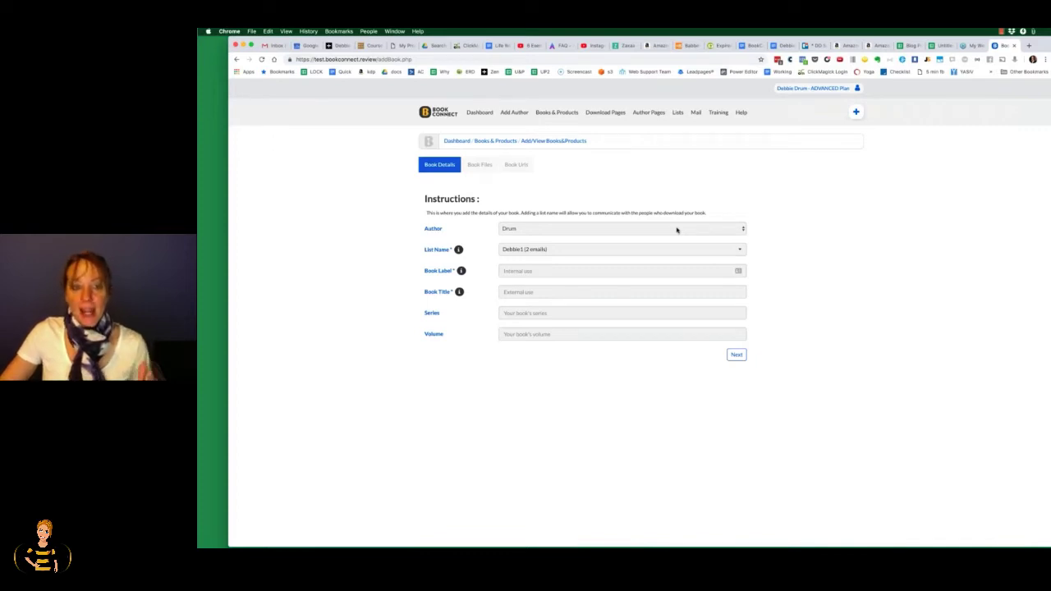
click(680, 231)
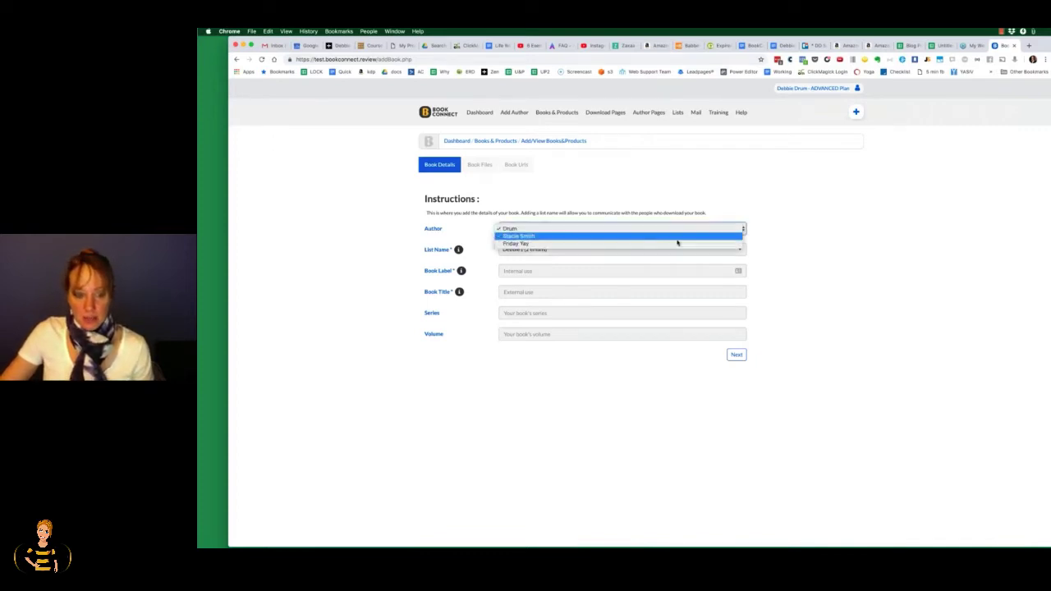
click(678, 243)
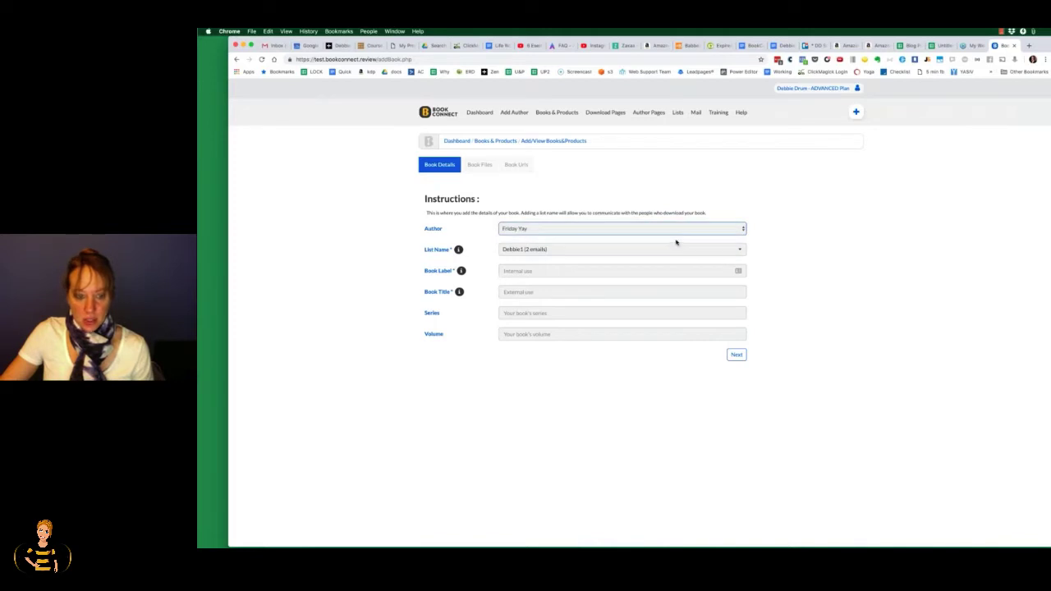
Step: Give the book label 'Real Better' and title 'Read Better Faster', then continue
click(602, 274)
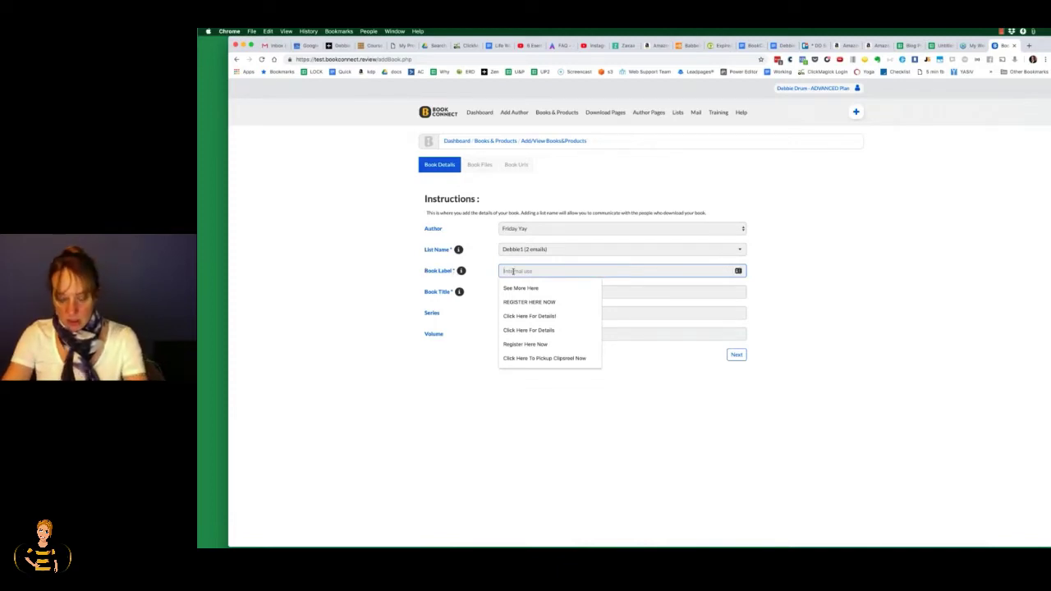
text(Real B)
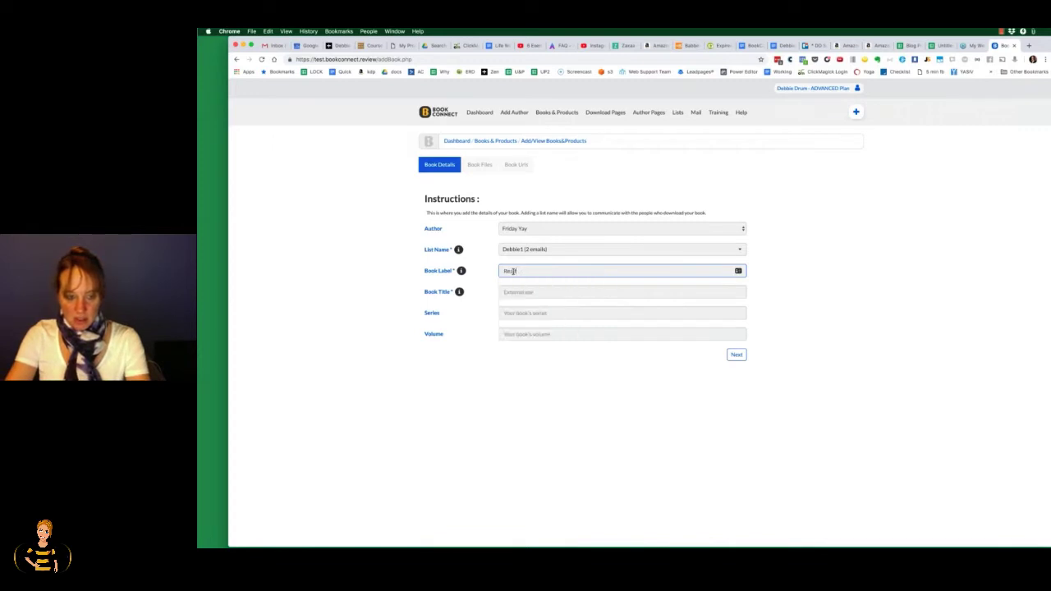
text(etter)
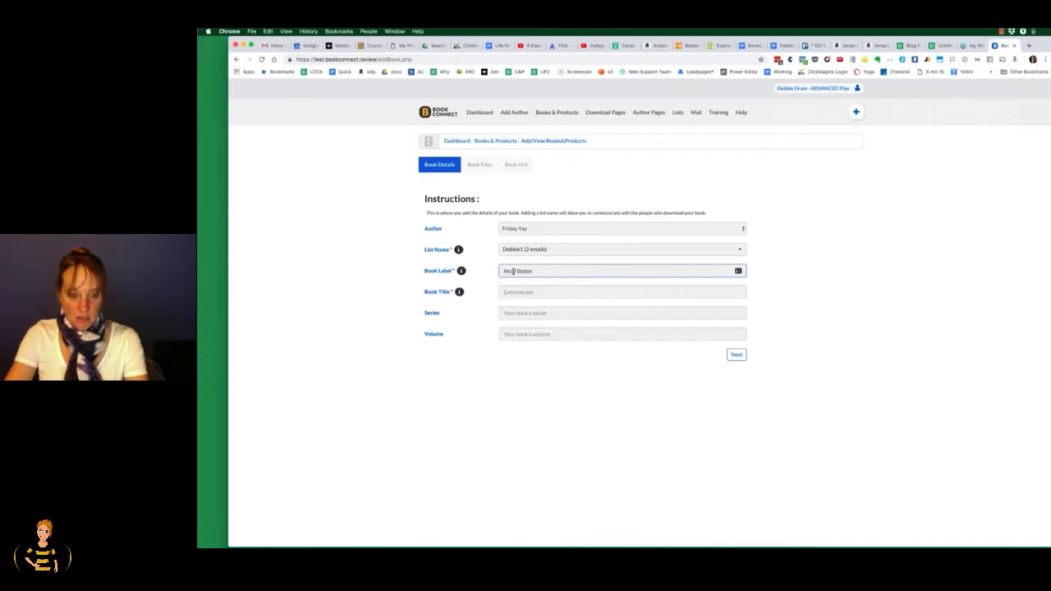
key(Tab)
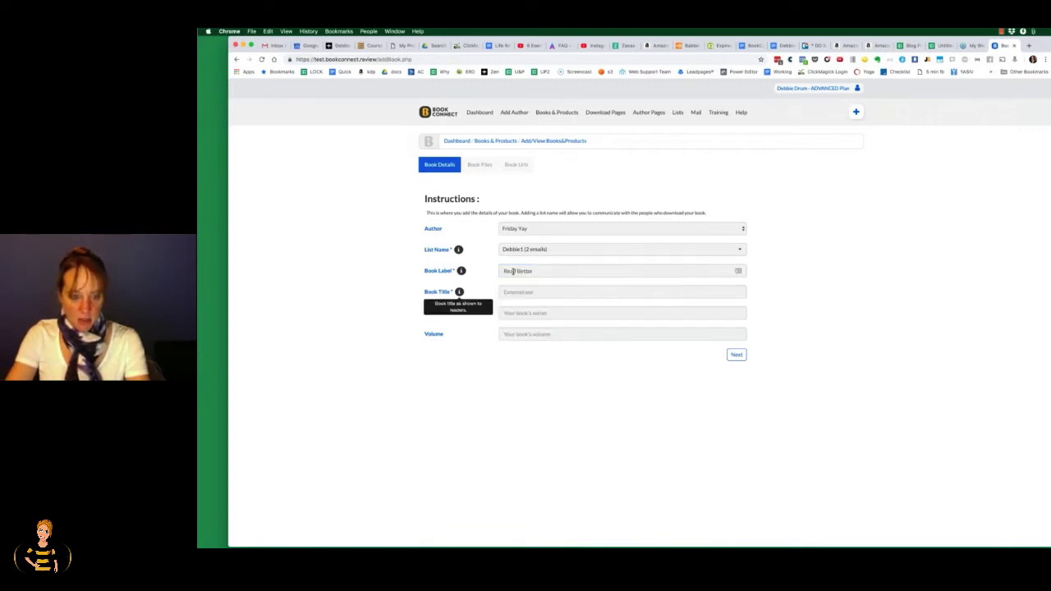
key(Tab)
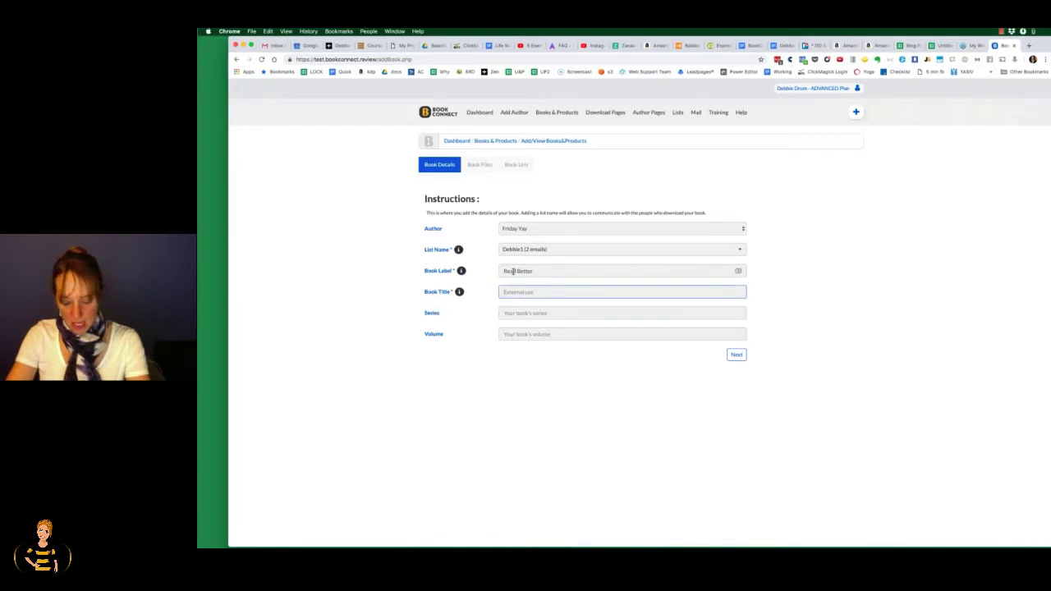
text(Read Be)
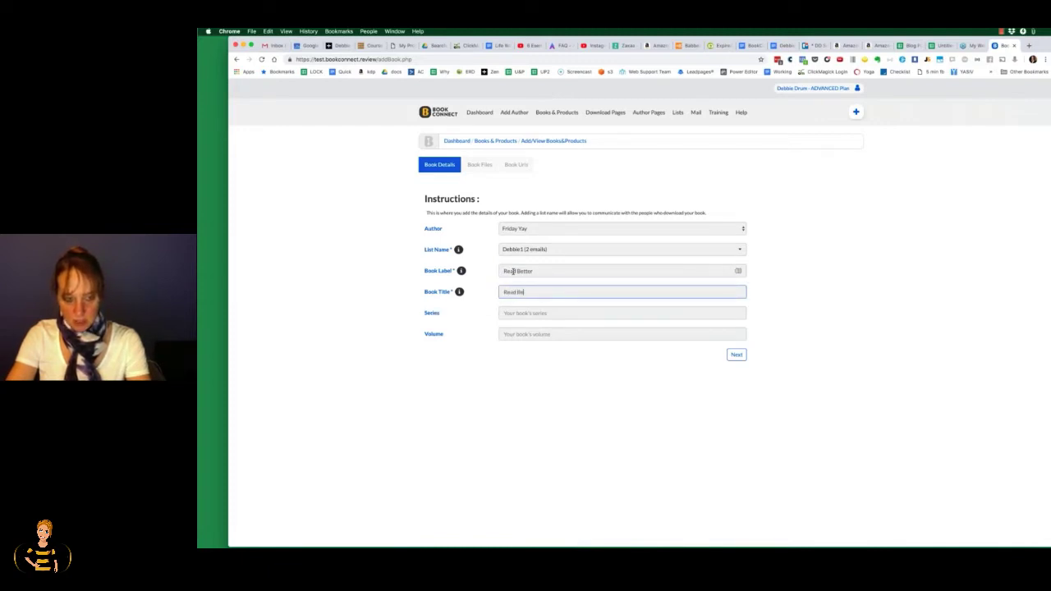
text(tter Faster)
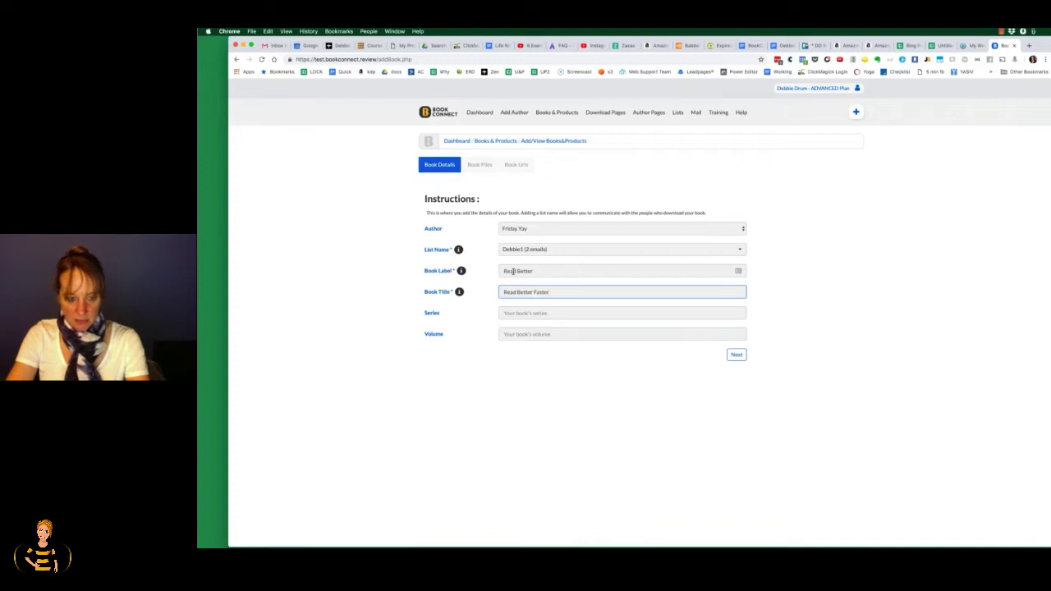
key(Tab)
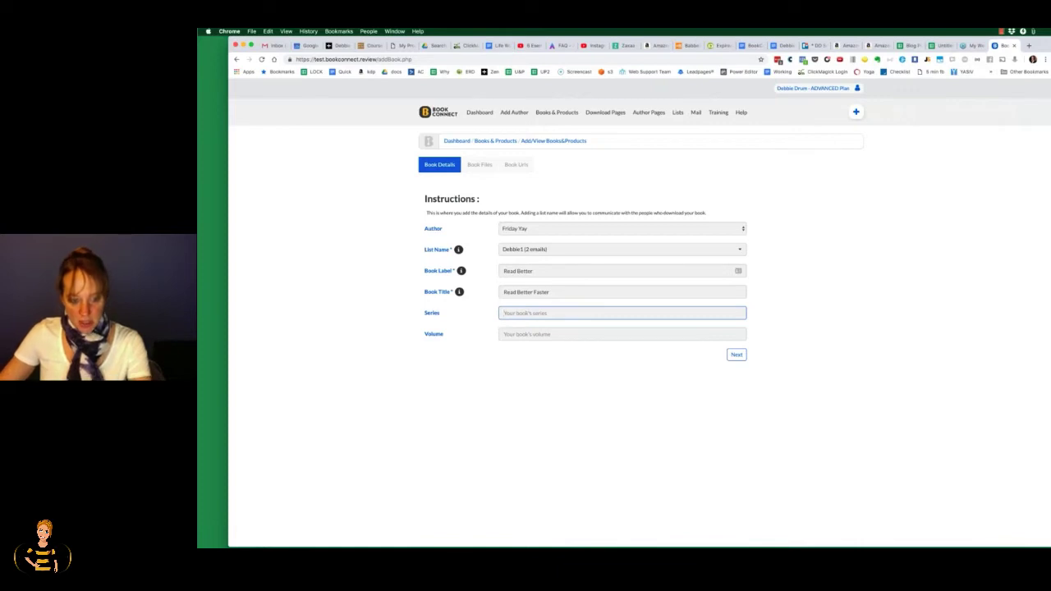
key(Tab)
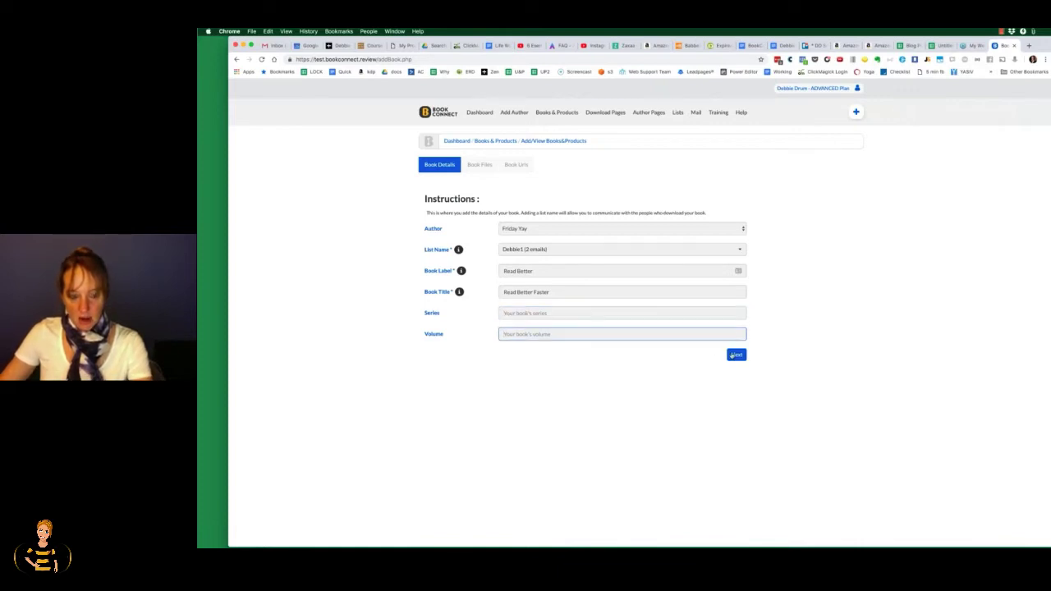
click(732, 355)
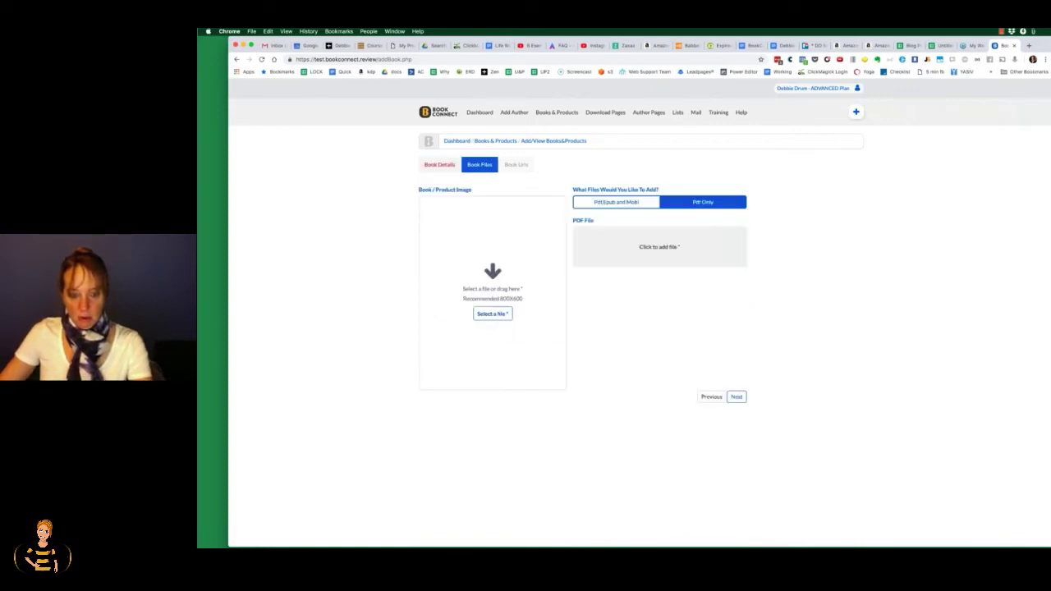
Step: Choose the 'Pdf,Epub and Mobi' format, then leave the unsaved book for Books & Products
click(495, 317)
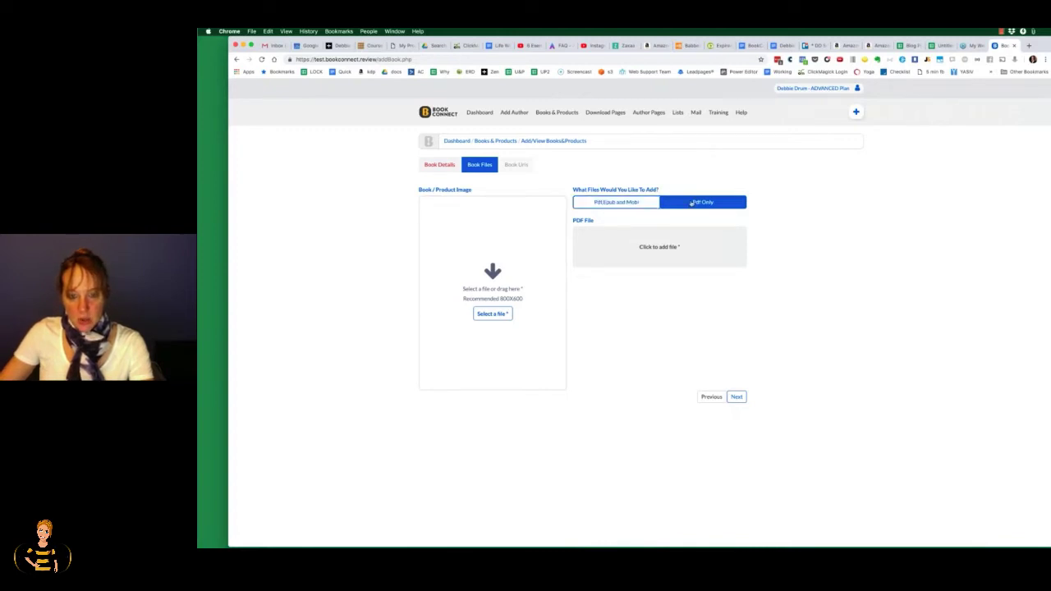
click(612, 207)
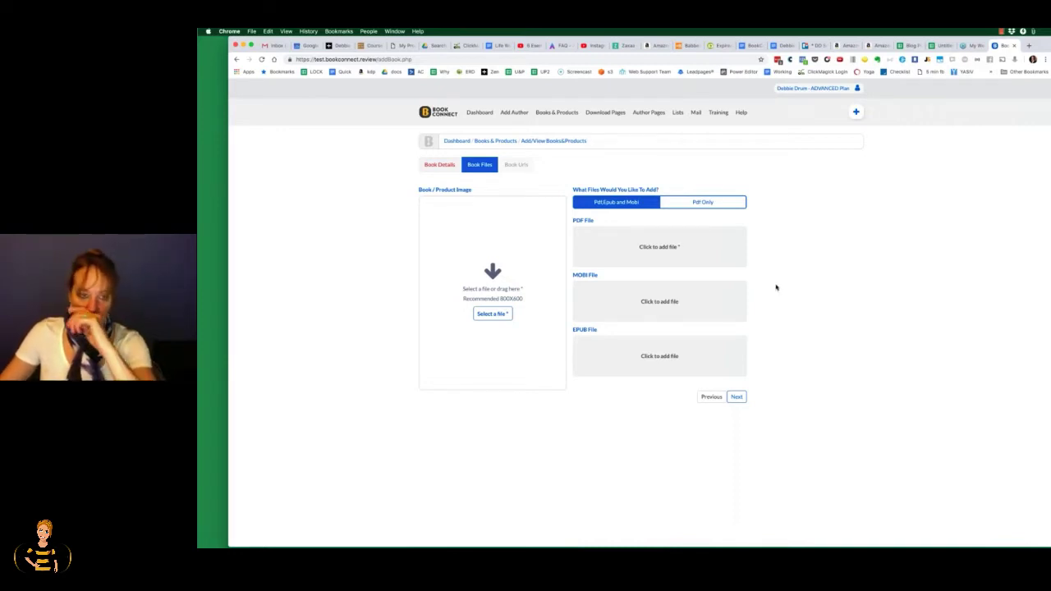
click(557, 112)
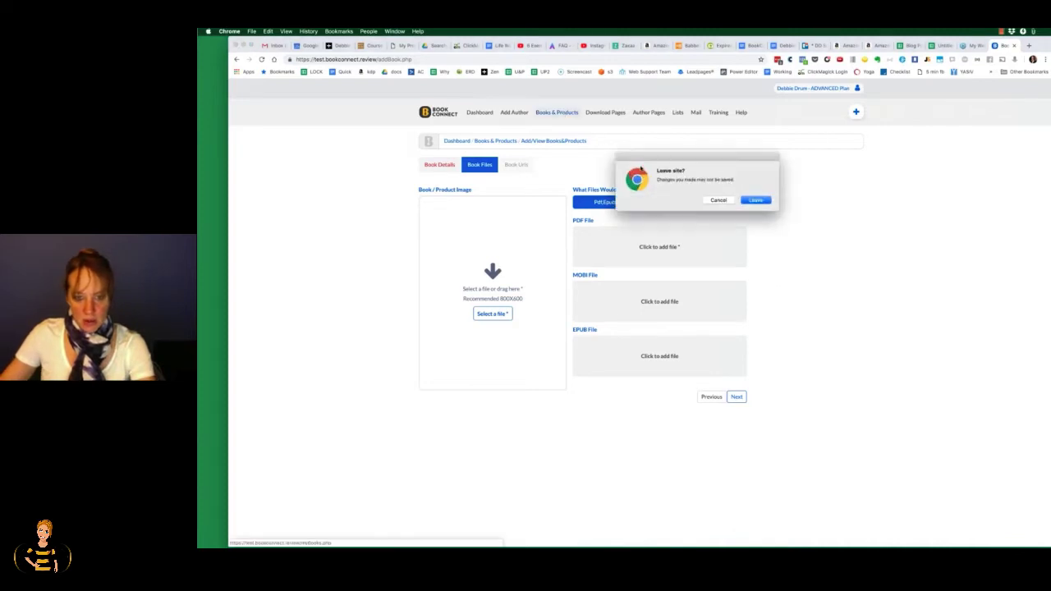
click(756, 200)
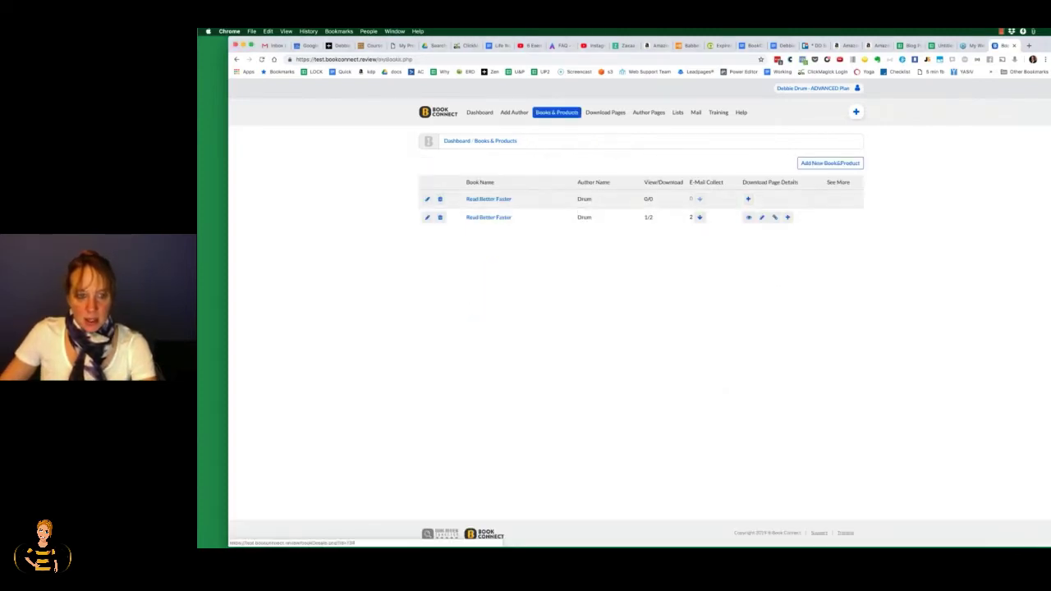
Step: Review the first Read Better Faster book's files and URL tabs, then open Download Pages
click(428, 199)
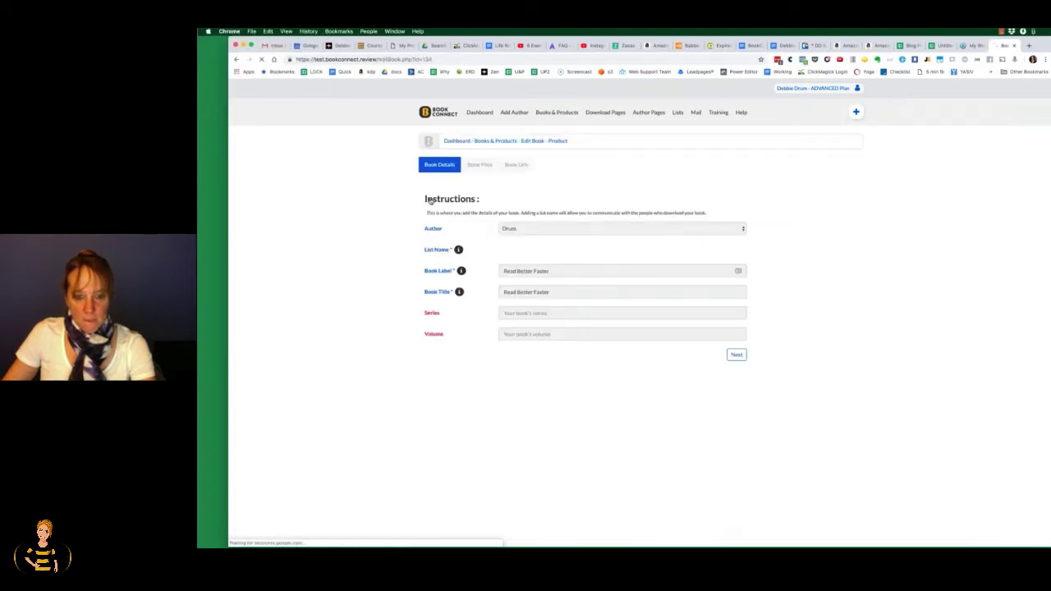
click(734, 354)
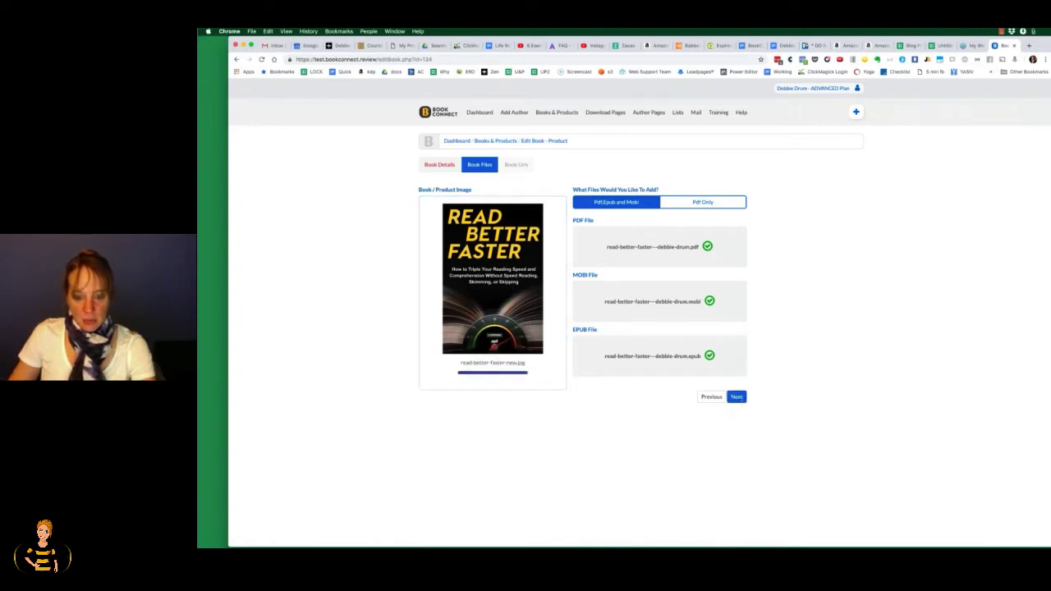
click(737, 397)
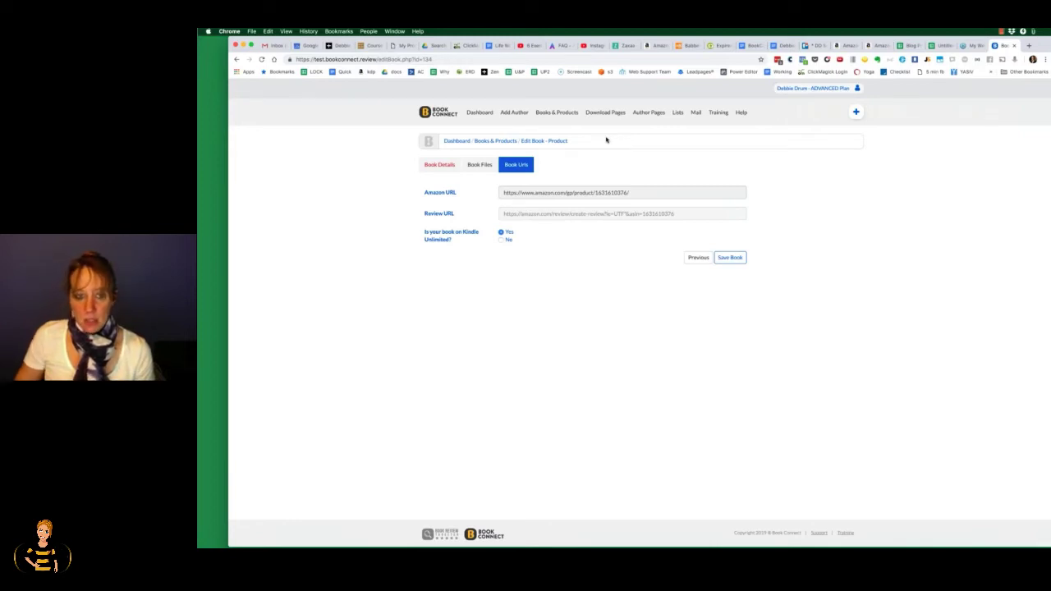
click(605, 113)
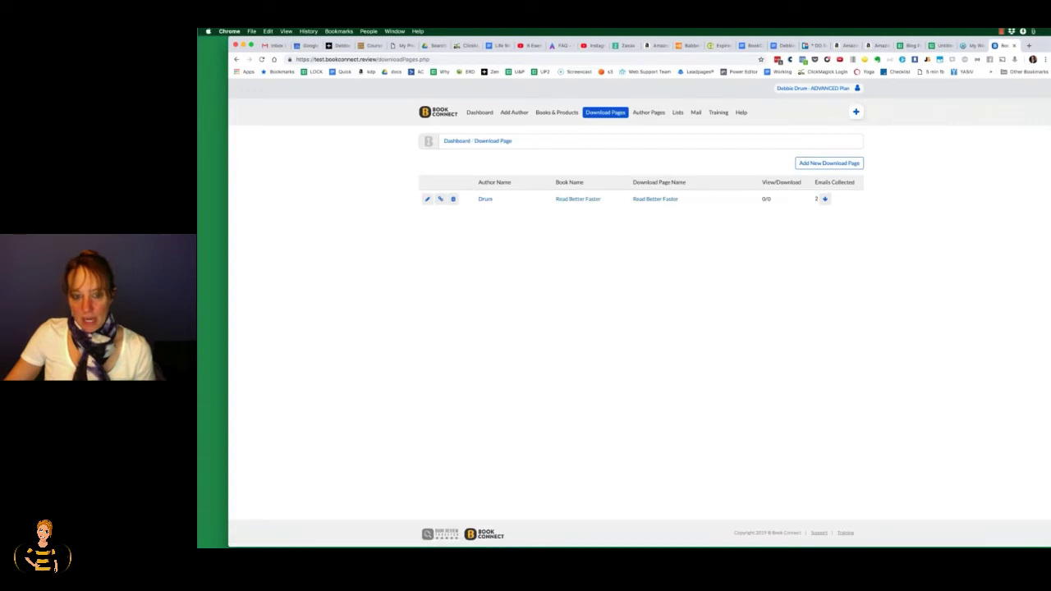
Step: Preview the Read Better Faster reader download page, then go to the training page
click(574, 199)
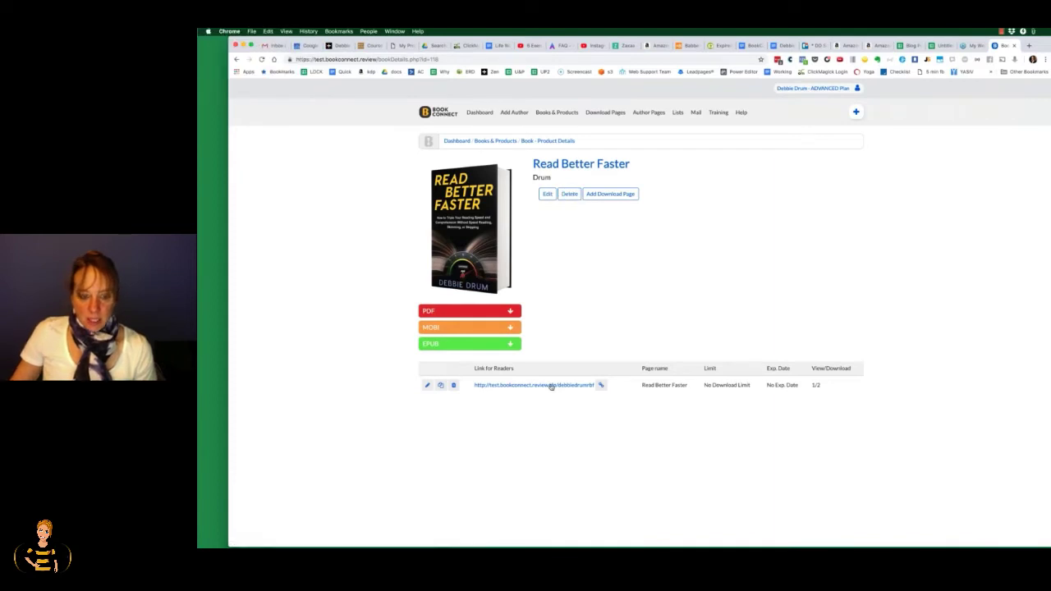
click(552, 385)
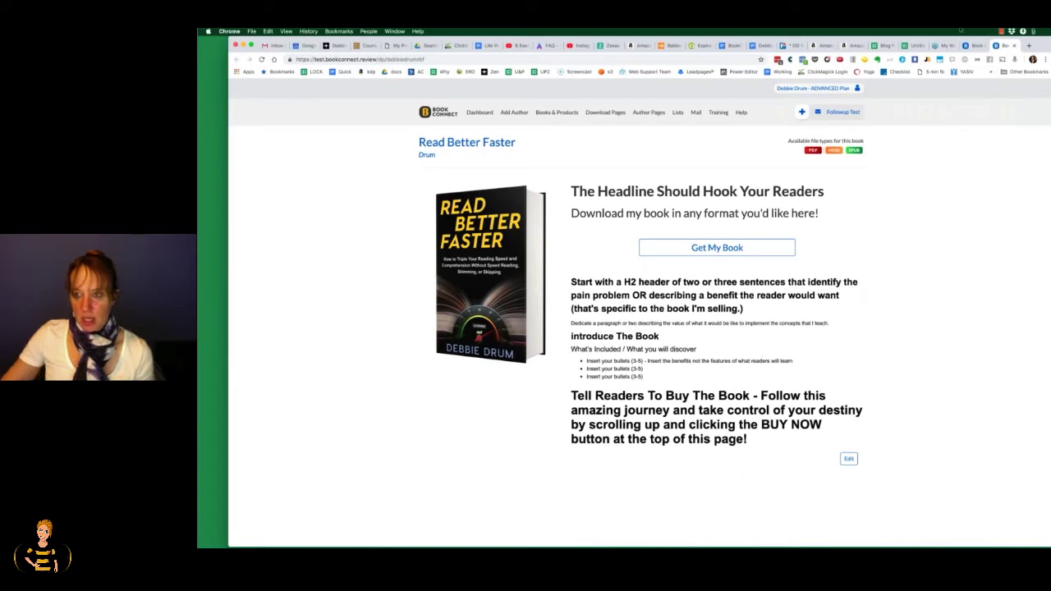
click(719, 113)
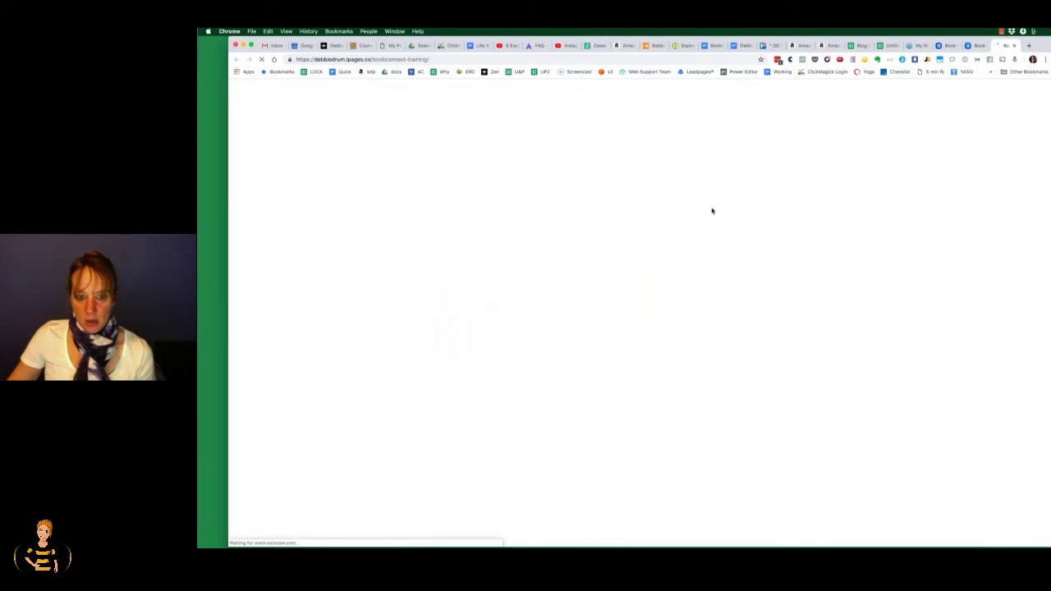
scroll(712, 211, down, 5)
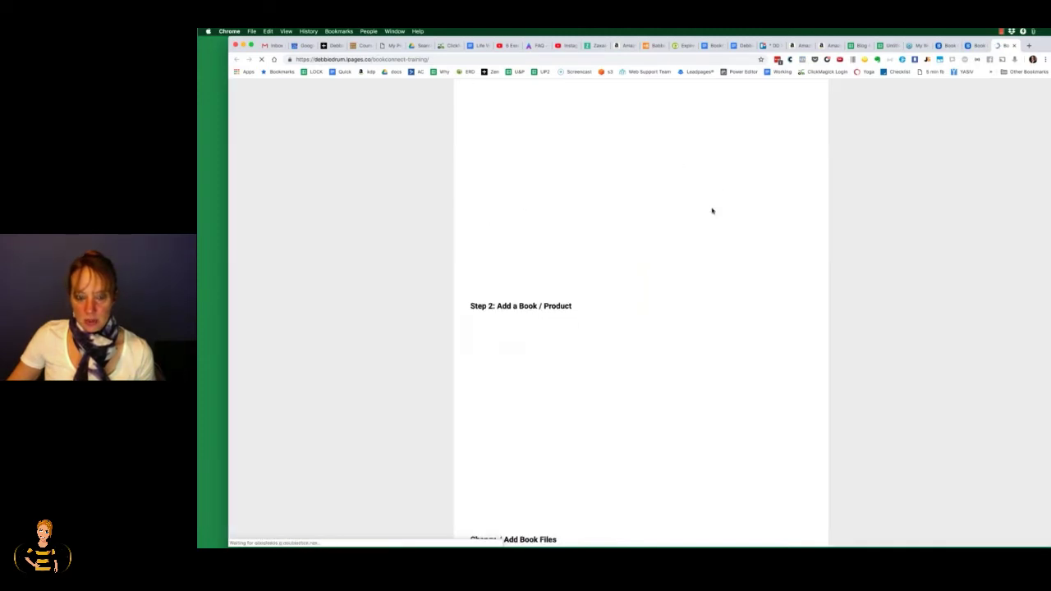
scroll(712, 211, down, 4)
scroll(712, 211, down, 4)
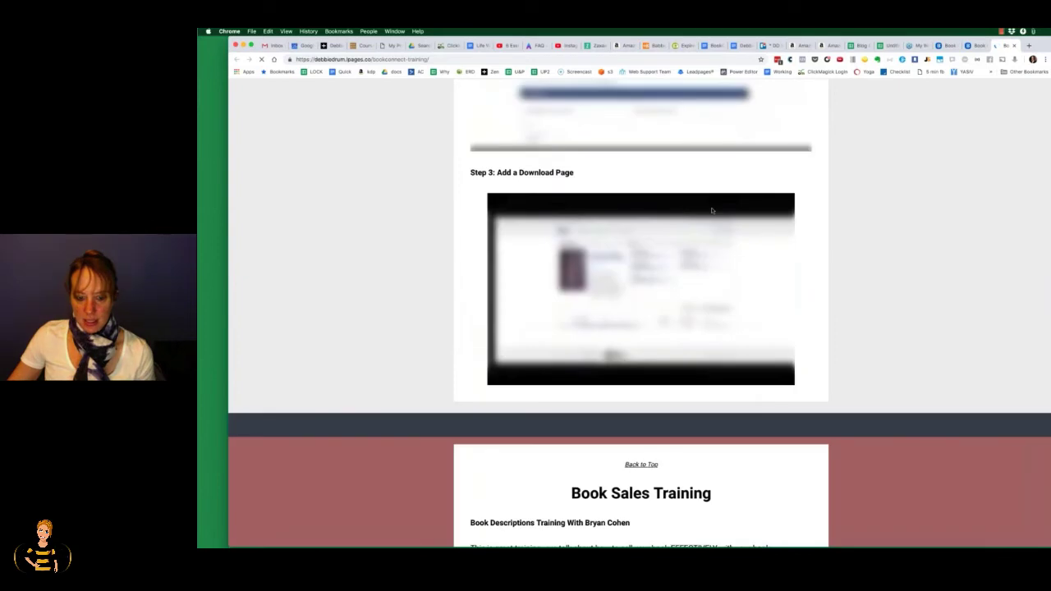
scroll(712, 211, down, 5)
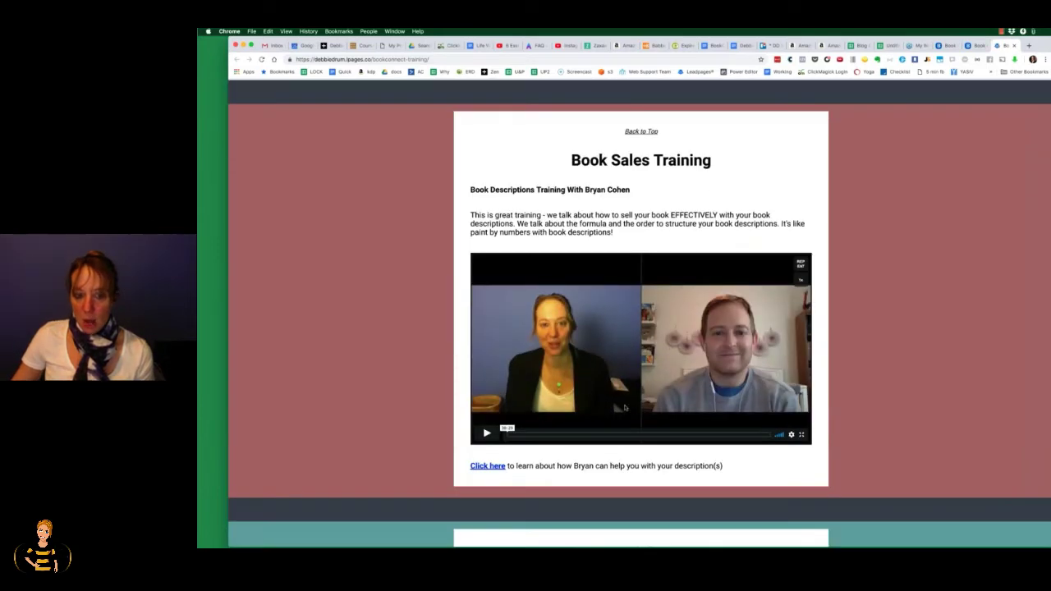
scroll(624, 408, up, 1)
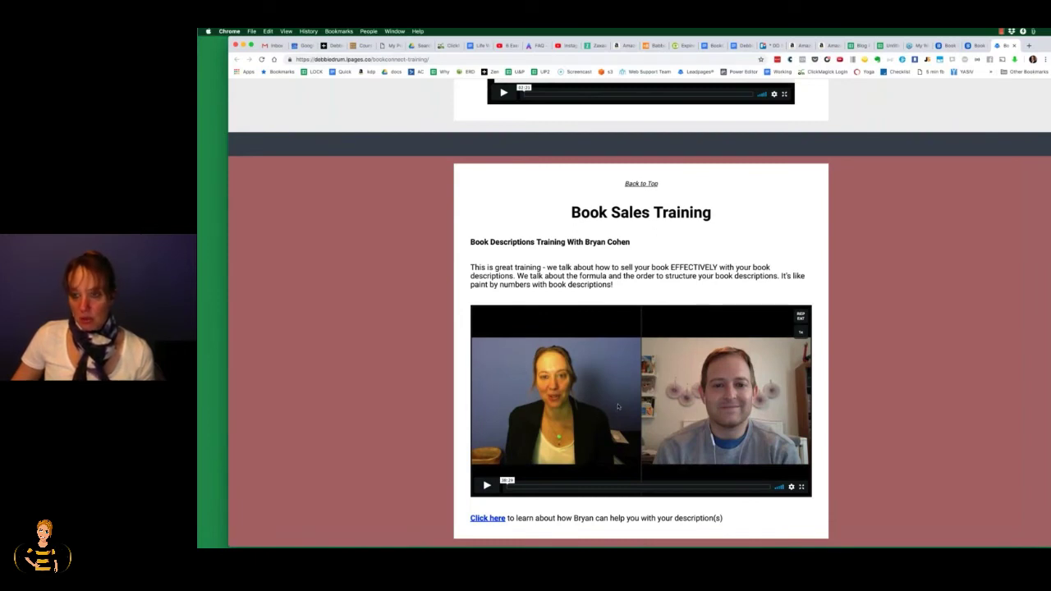
click(971, 45)
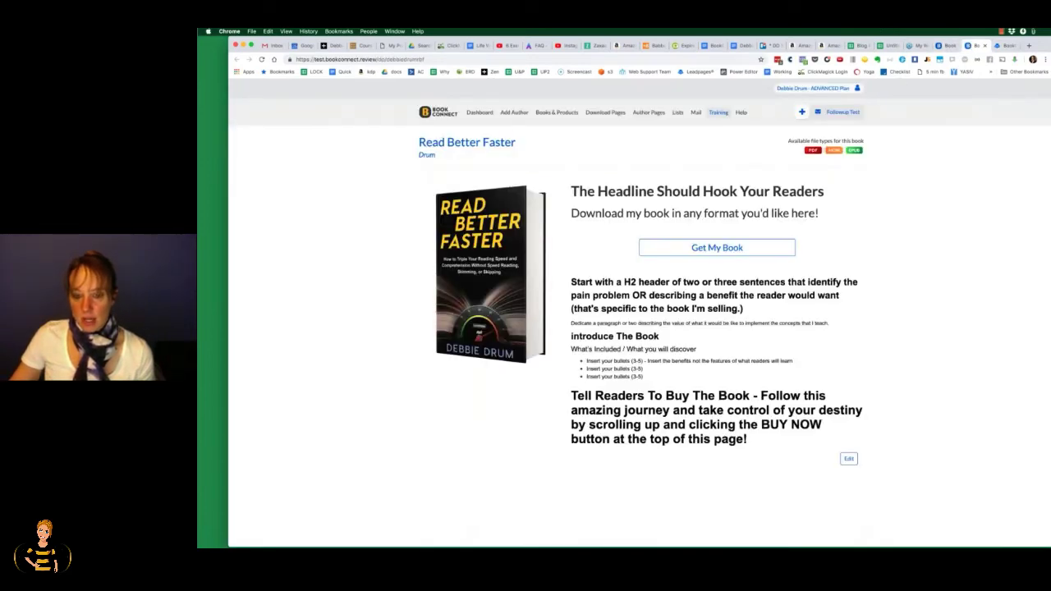
Step: Request the book with a reader e-mail, choose computer reading, and highlight the Kindle Unlimited note
click(727, 249)
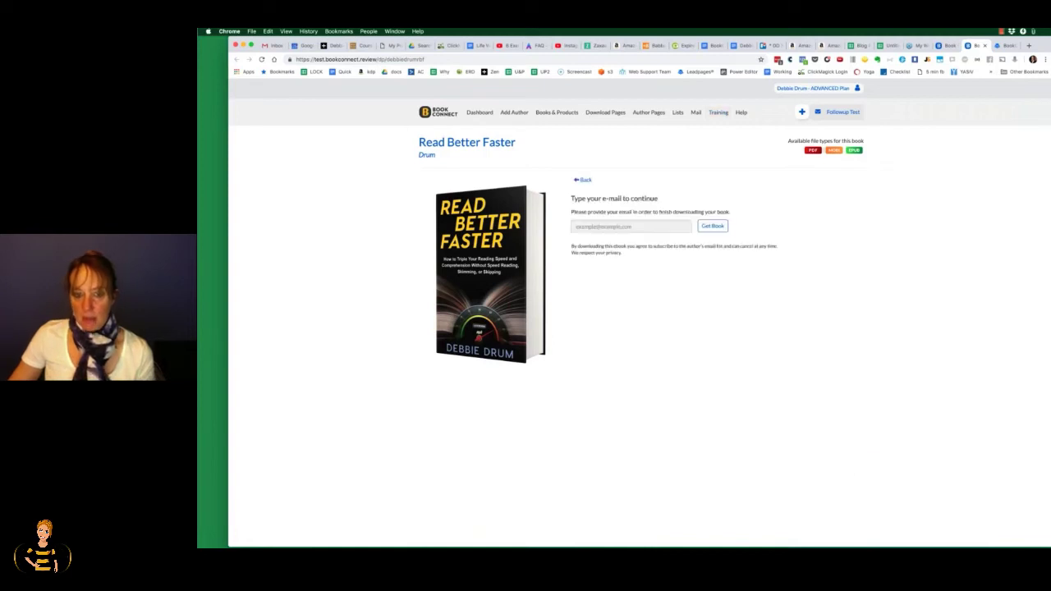
click(649, 226)
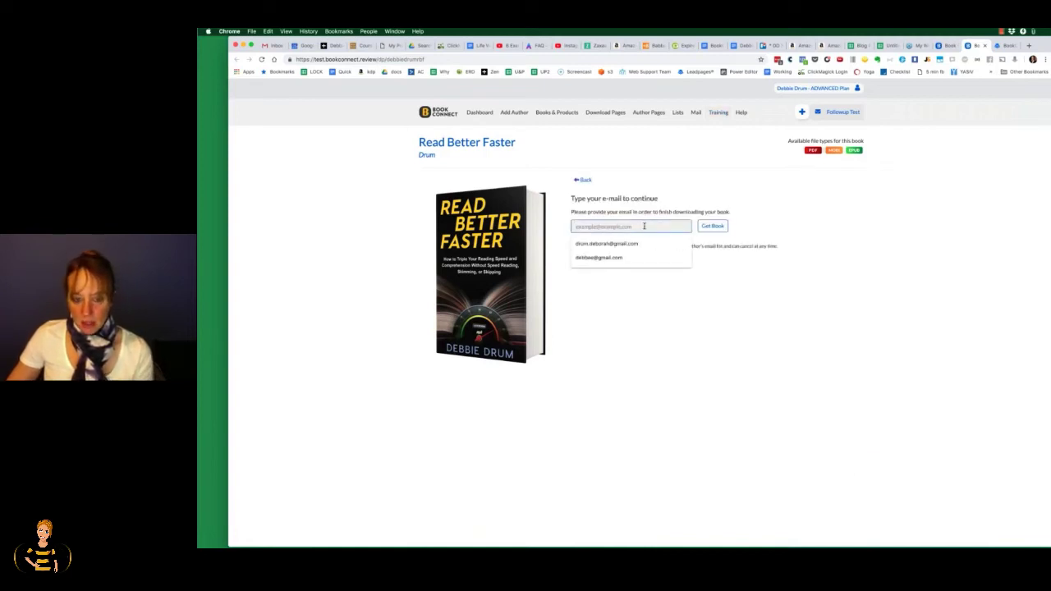
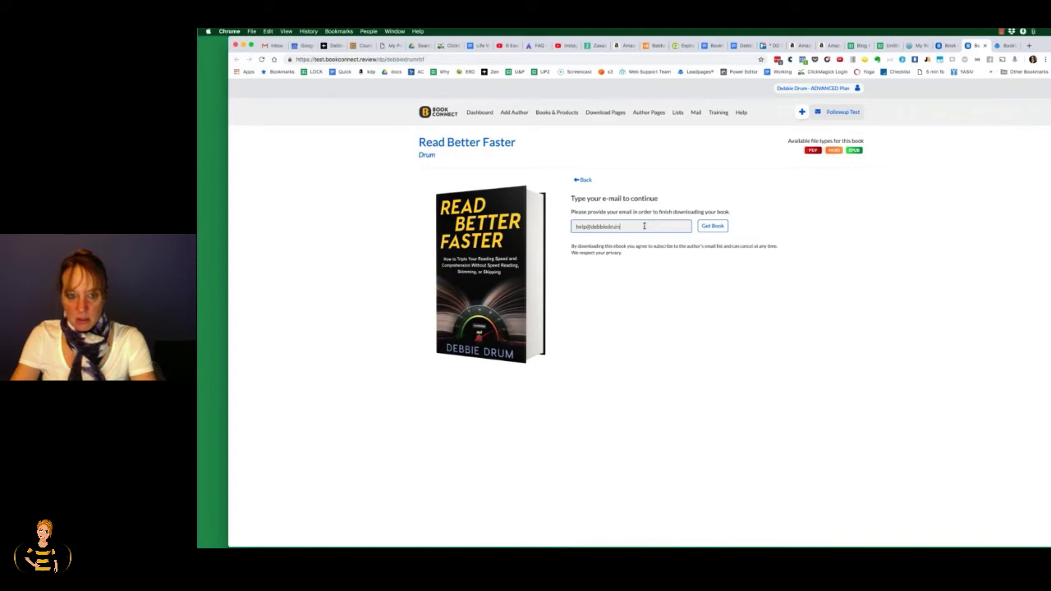
click(712, 226)
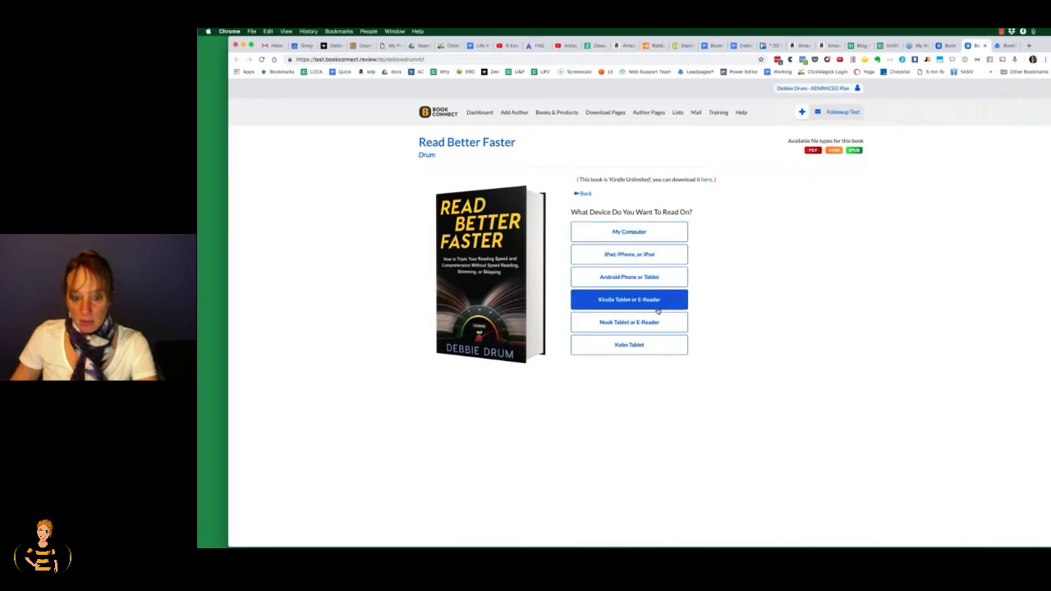
click(649, 236)
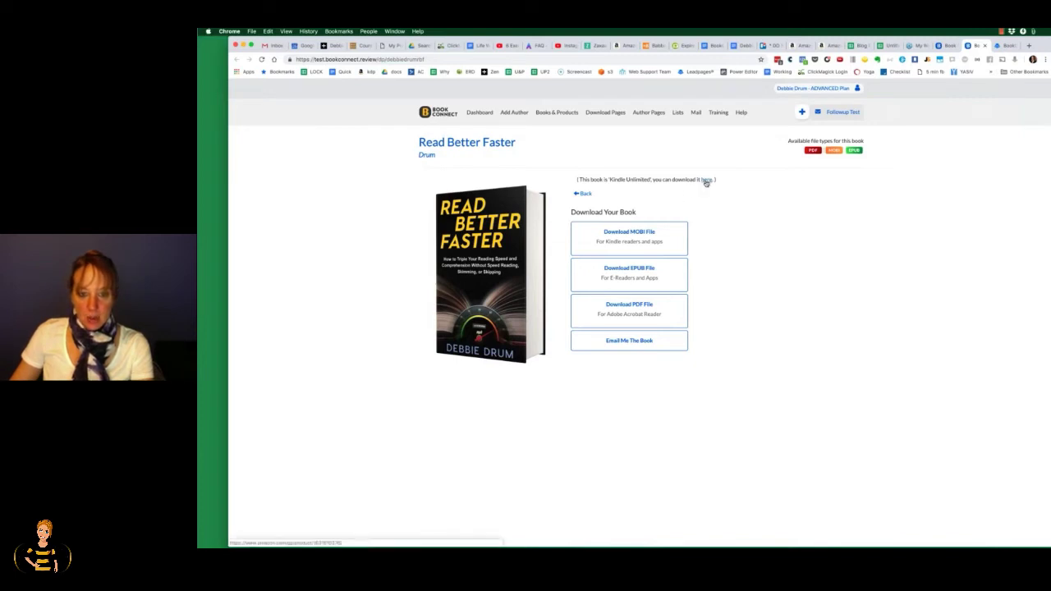
drag(600, 180, 663, 181)
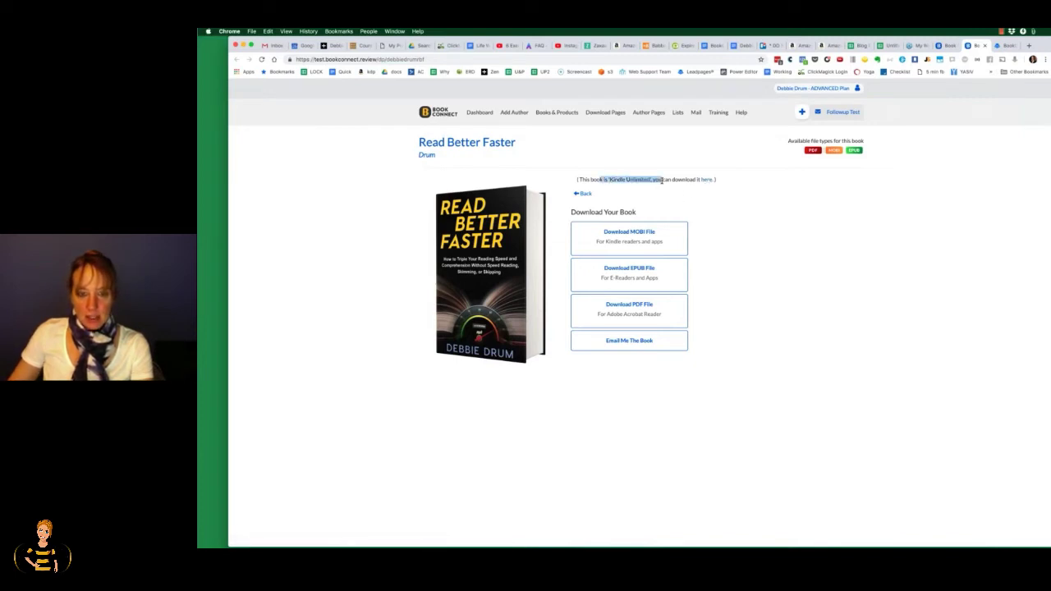
Step: Deselect the highlighted Kindle Unlimited sentence
click(662, 181)
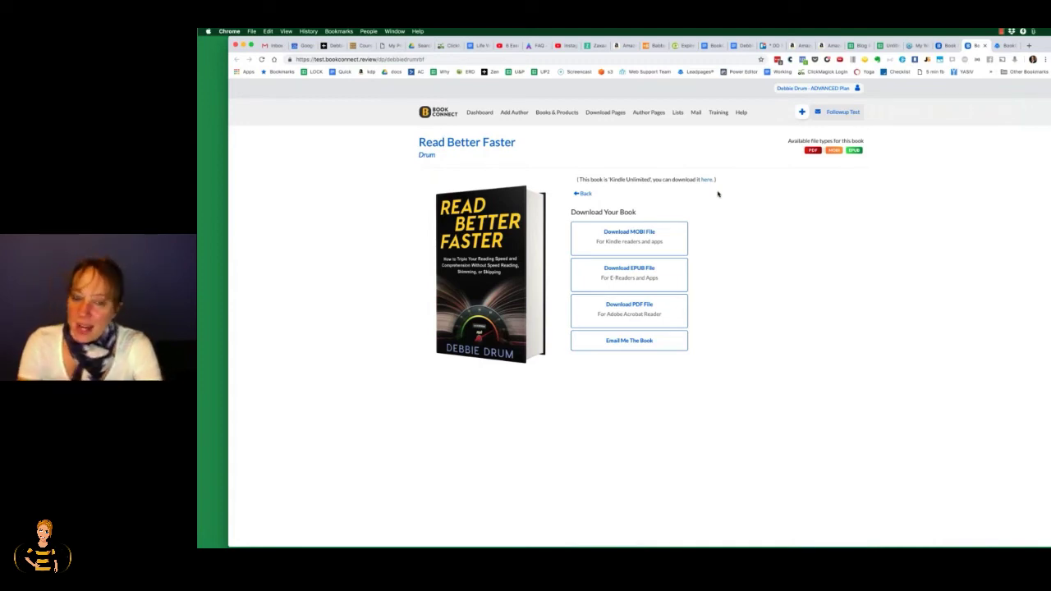
Step: Open Steve Scott's live author page from Author Pages, scroll its books, and return
click(649, 113)
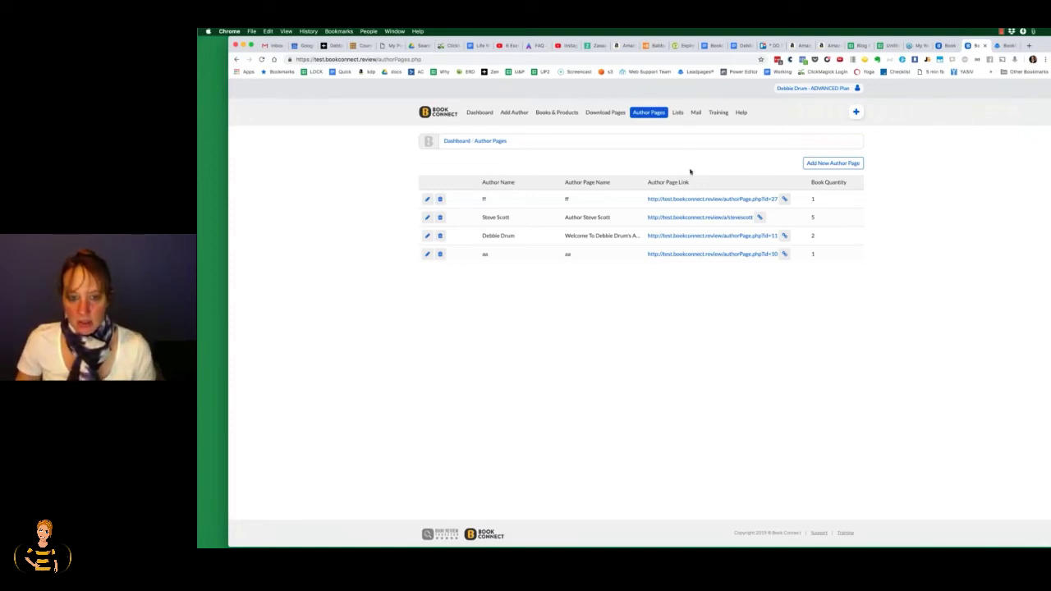
click(694, 217)
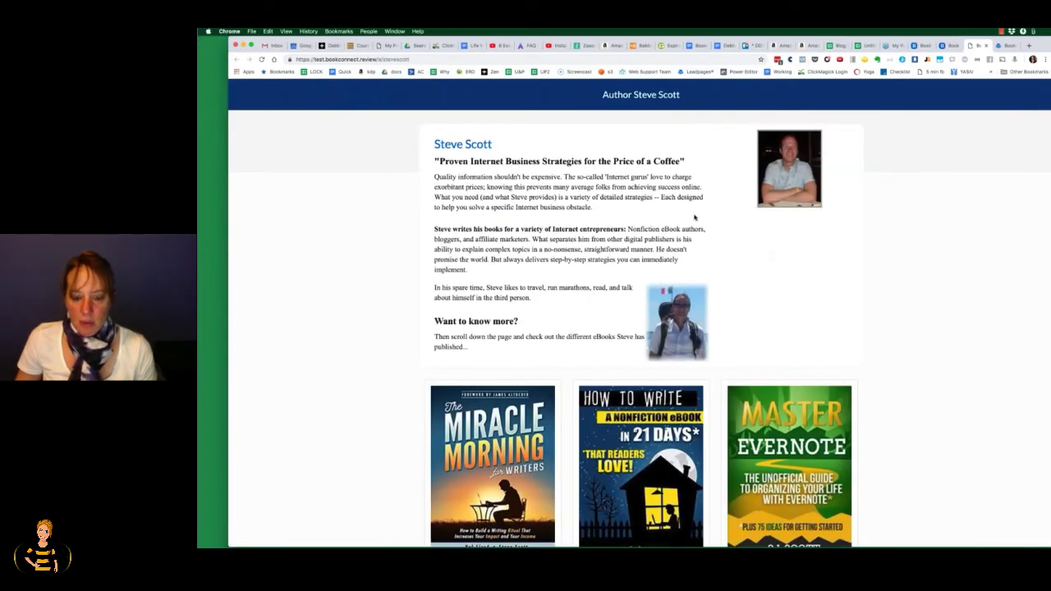
scroll(669, 143, down, 1)
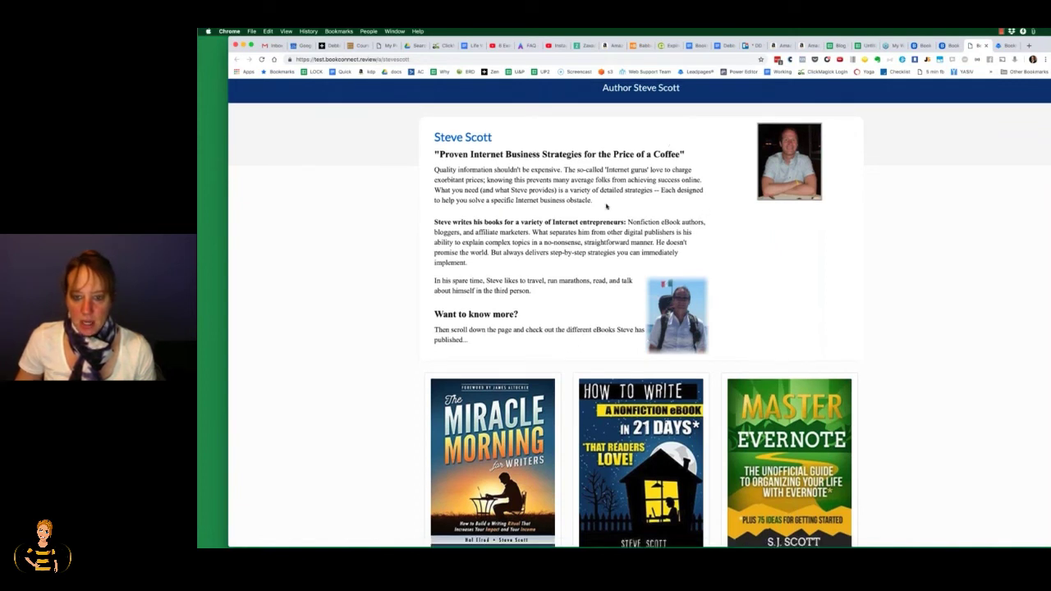
scroll(606, 207, down, 2)
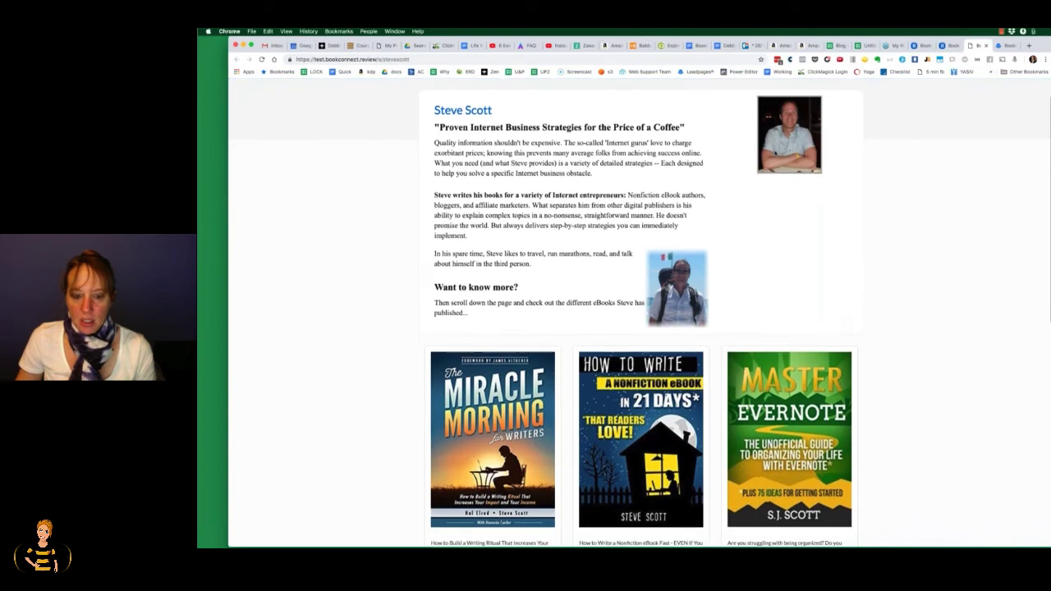
scroll(774, 153, down, 5)
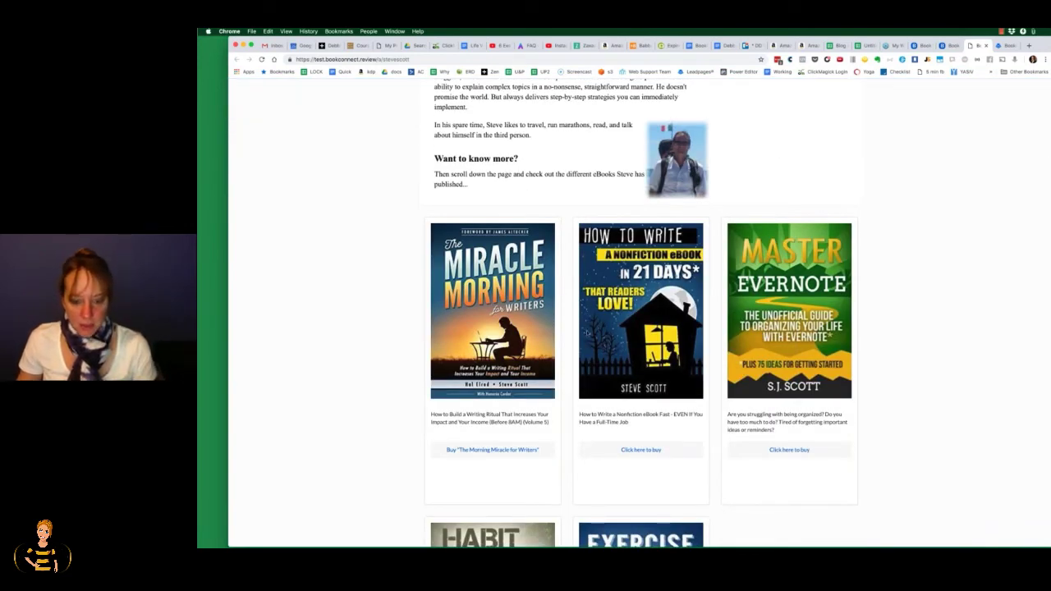
scroll(588, 332, down, 8)
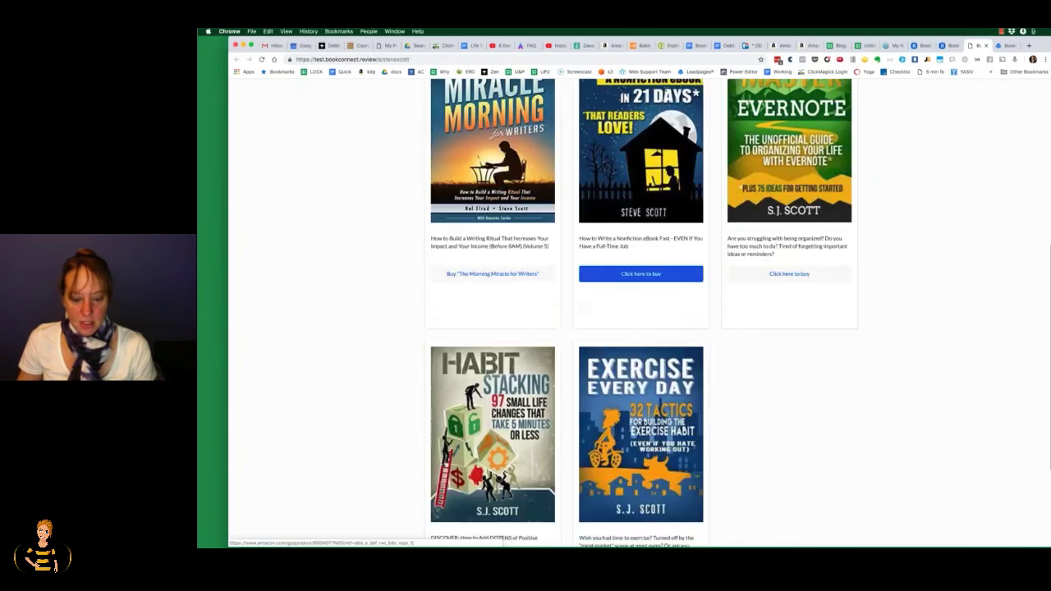
scroll(493, 526, down, 4)
scroll(625, 312, up, 10)
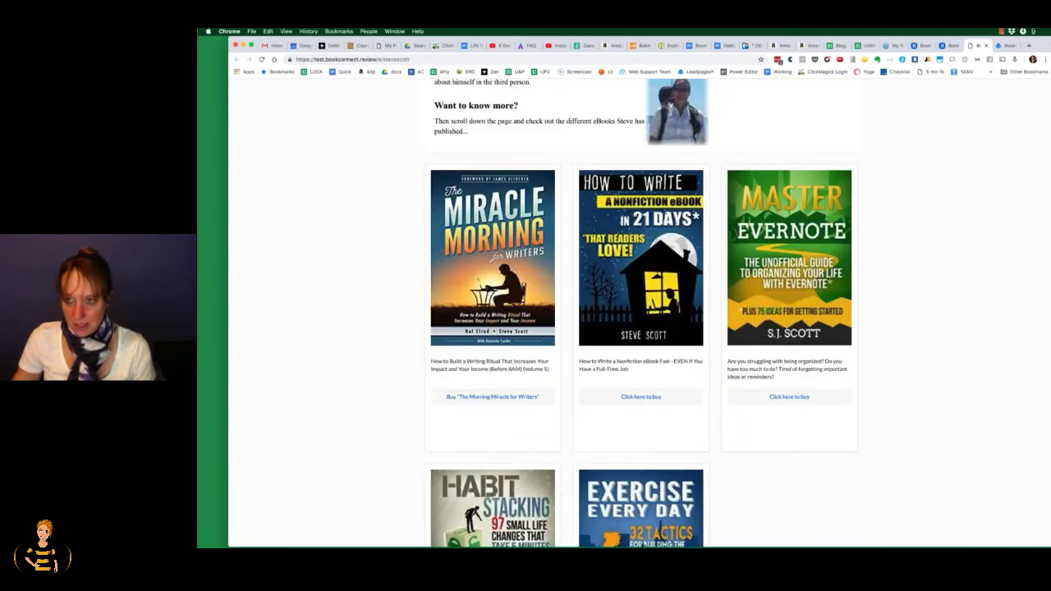
click(951, 46)
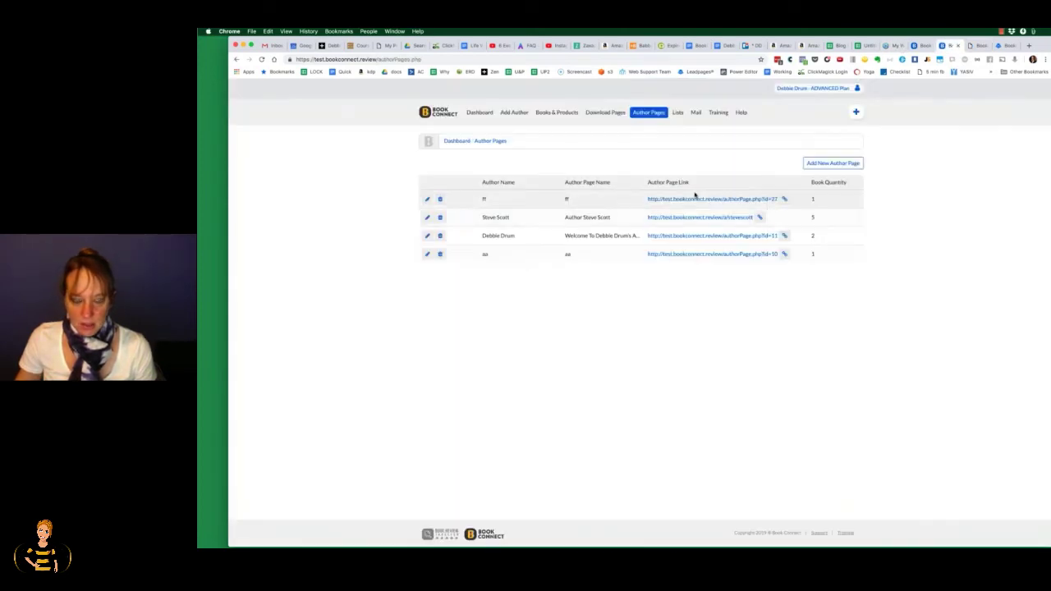
Step: Edit Steve Scott's author page, advance to its book selection, and save it
click(427, 218)
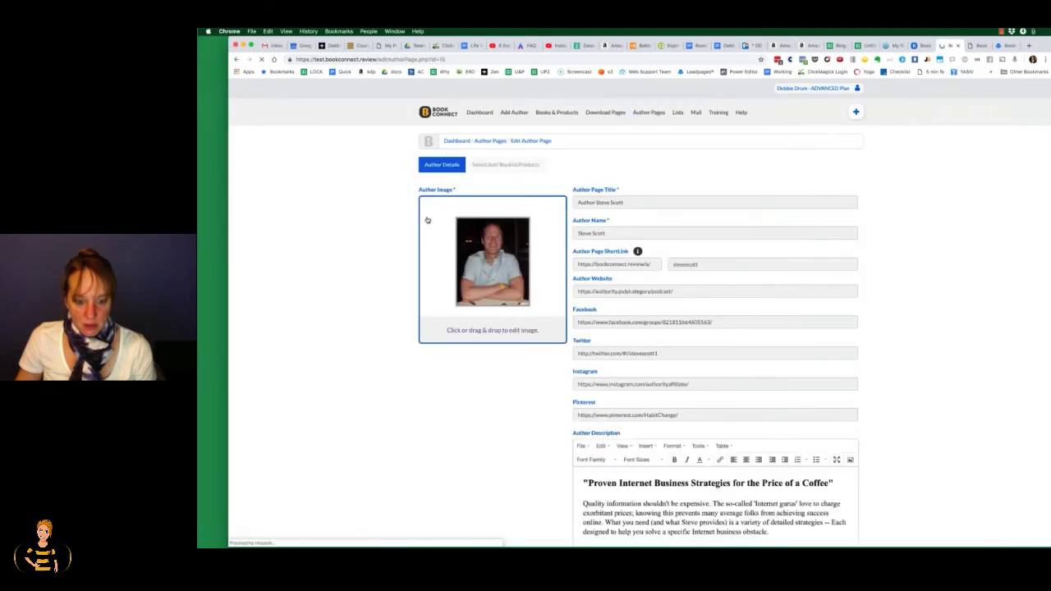
scroll(714, 370, down, 5)
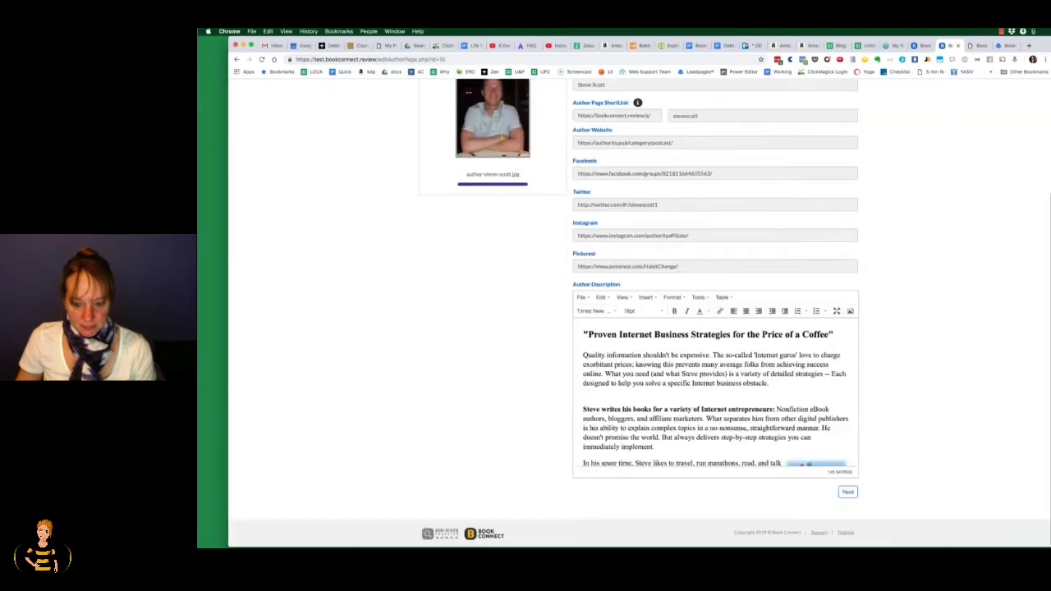
click(847, 490)
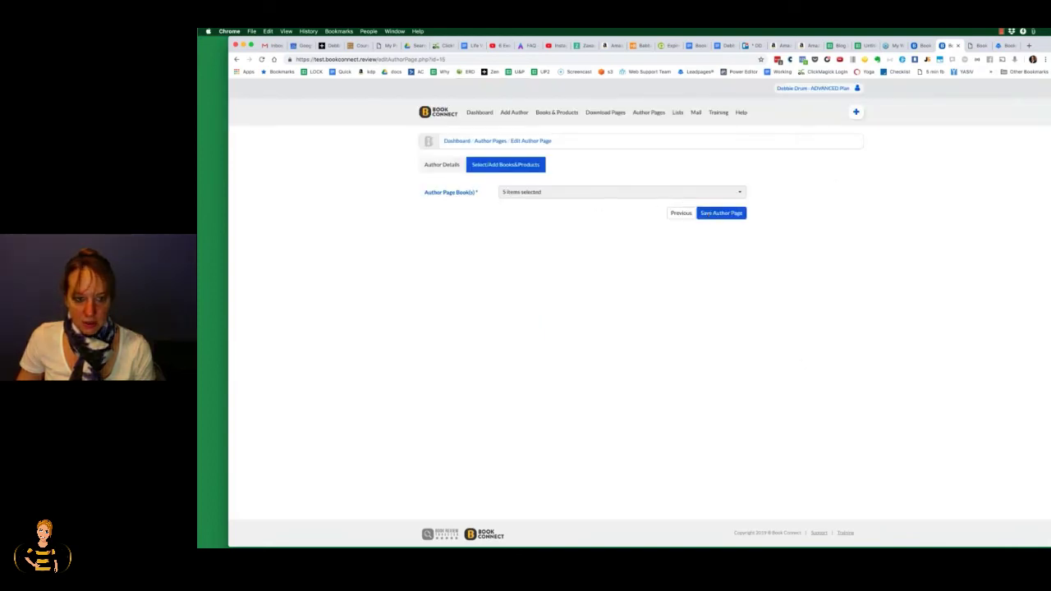
click(711, 215)
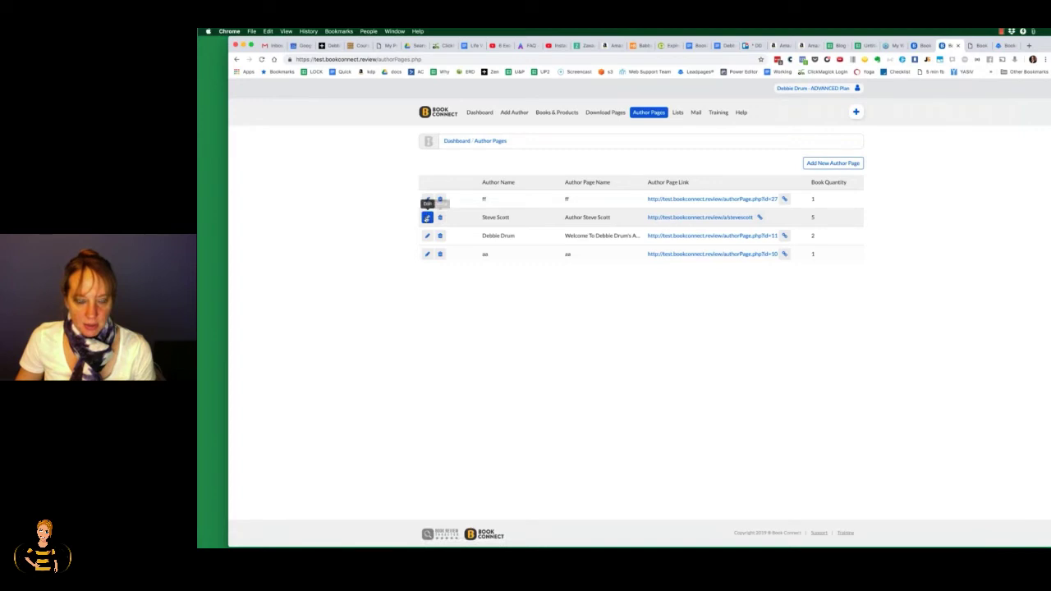
Step: Reopen Steve Scott's author page and edit The Morning Miracle for Writers book
click(427, 217)
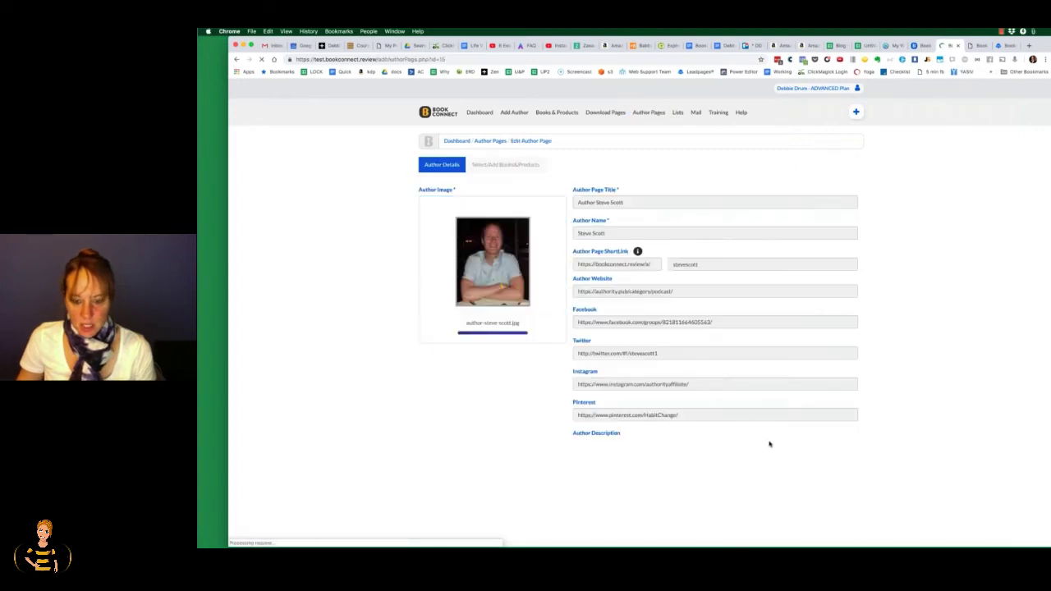
scroll(739, 394, down, 5)
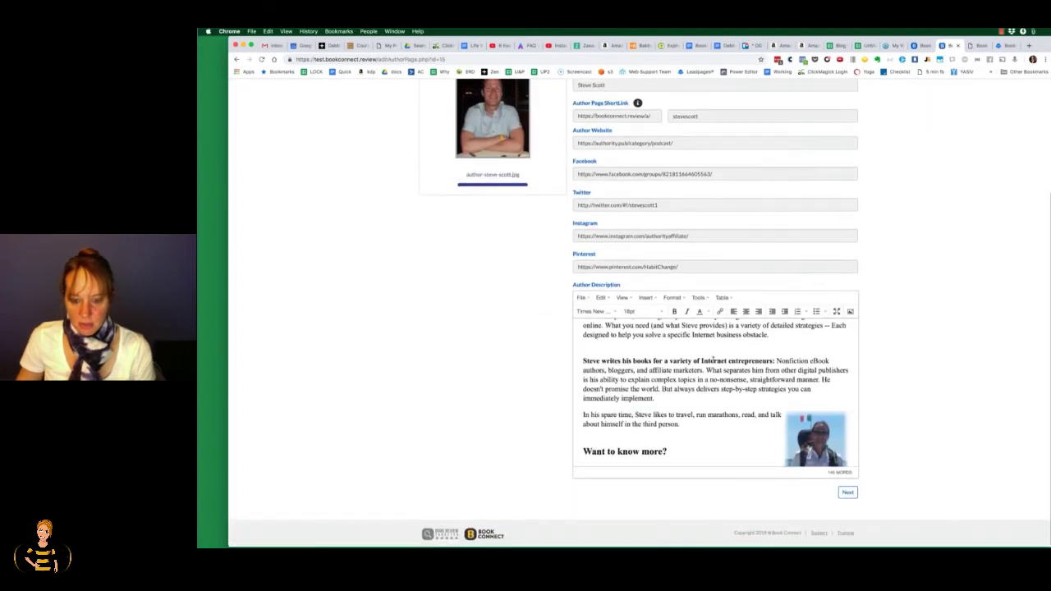
scroll(821, 427, down, 2)
click(847, 492)
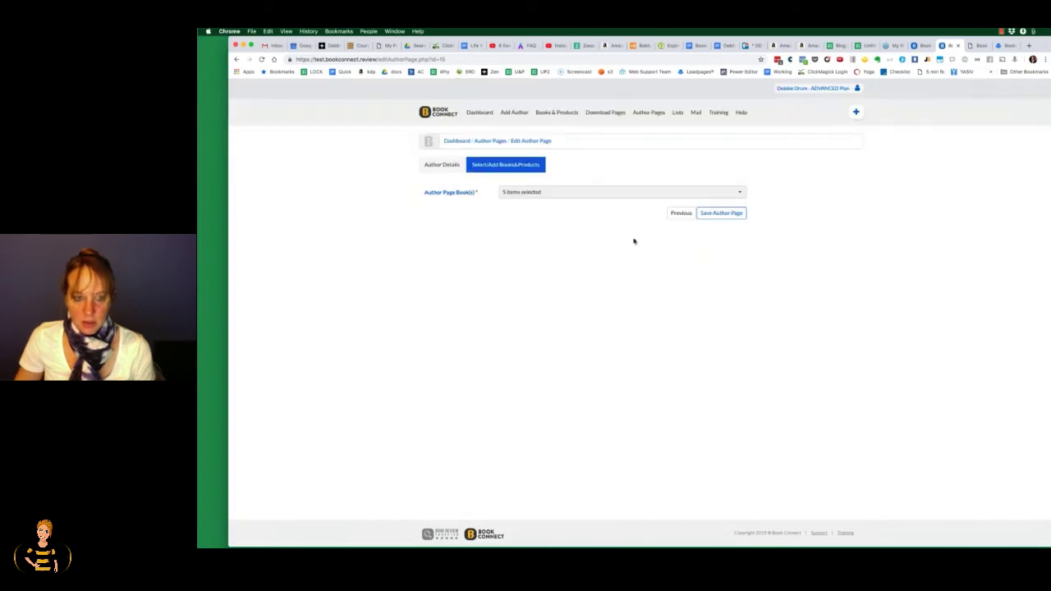
click(608, 195)
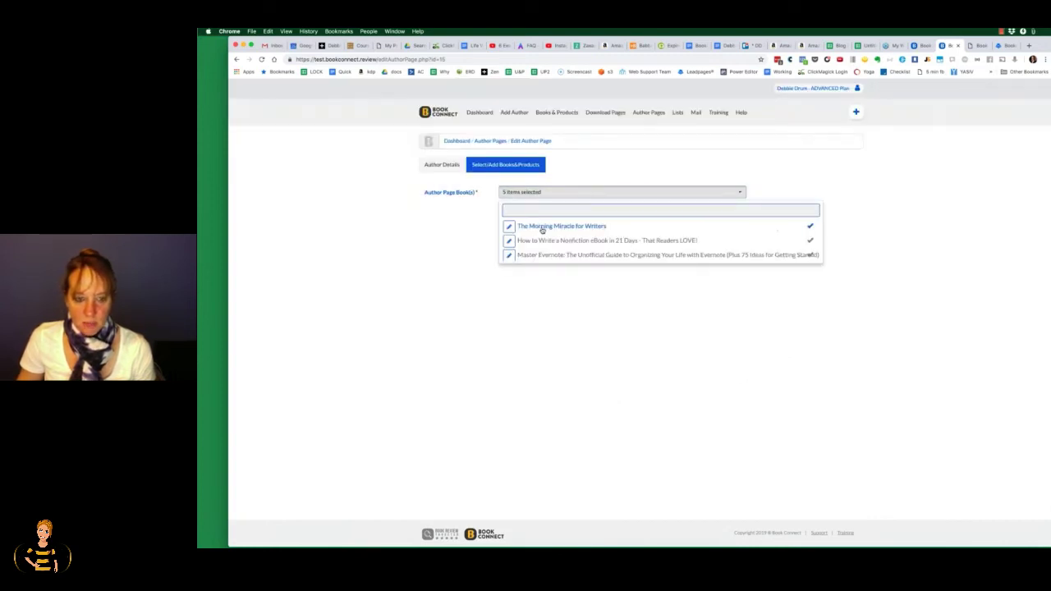
click(510, 228)
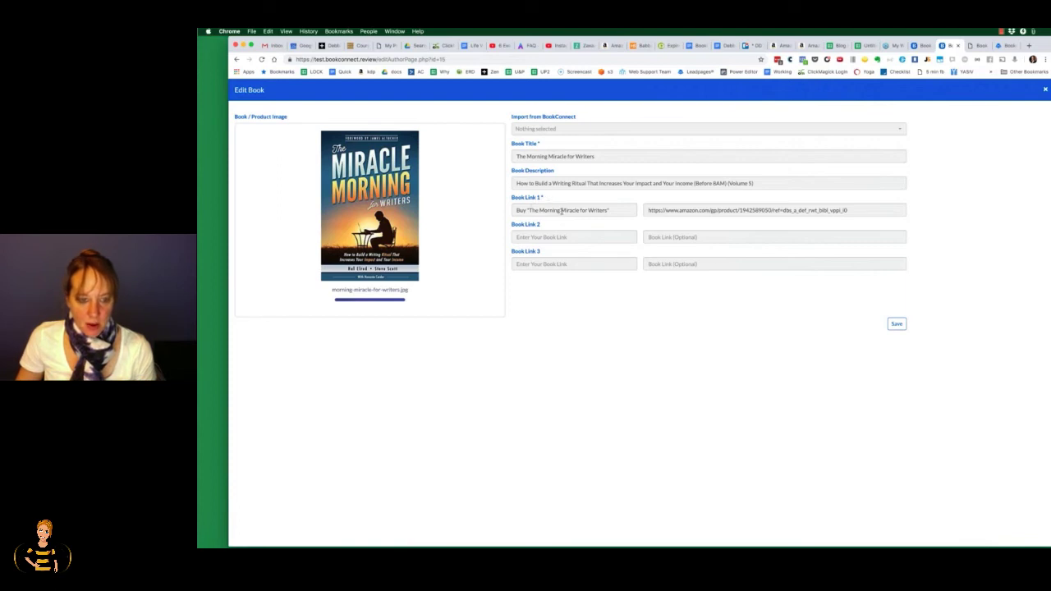
click(520, 210)
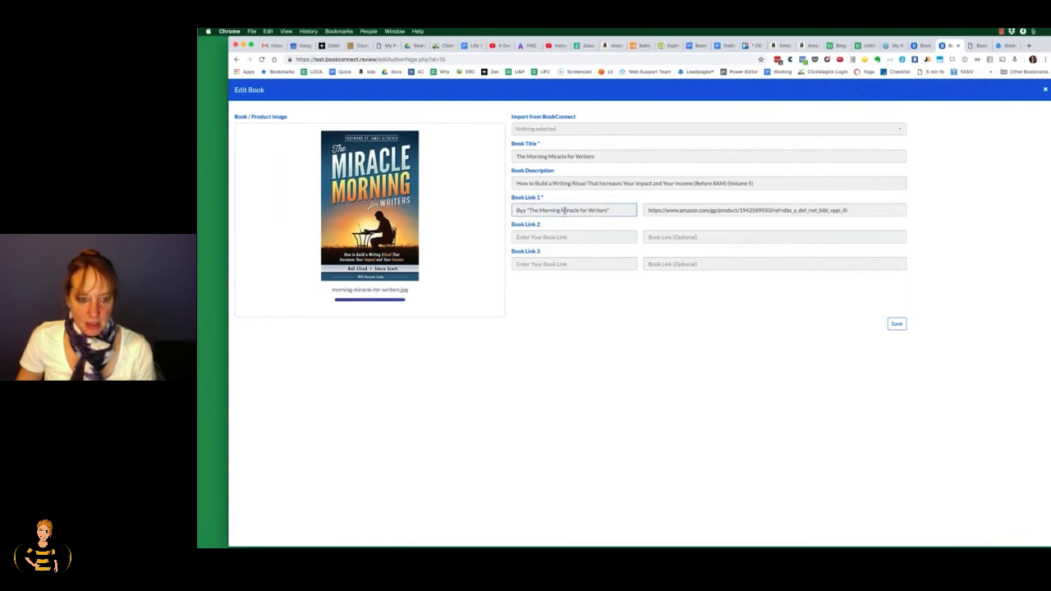
click(673, 212)
click(551, 238)
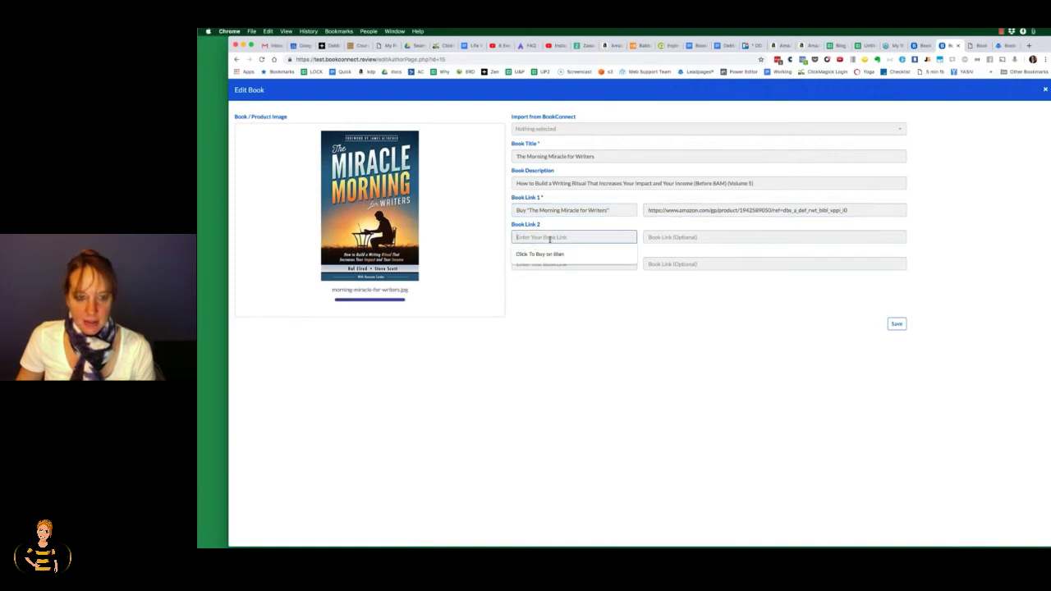
click(546, 253)
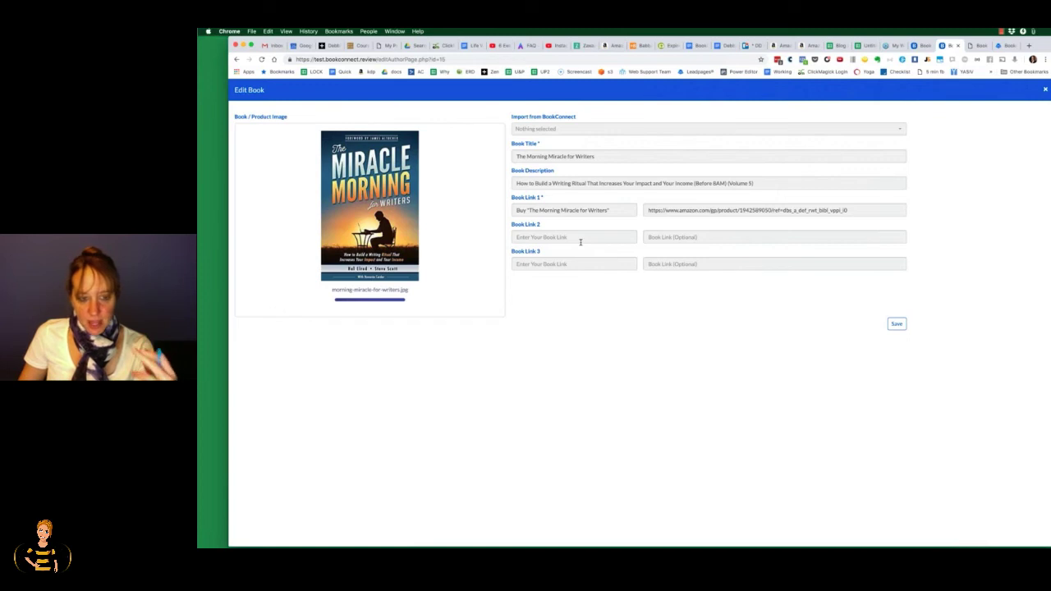
click(580, 236)
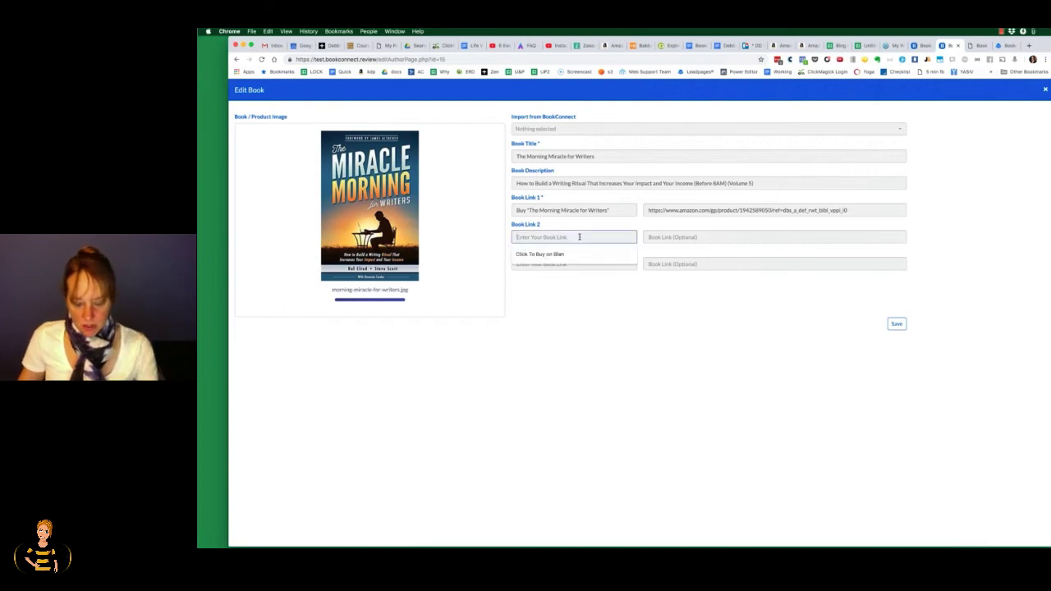
text(Buy On)
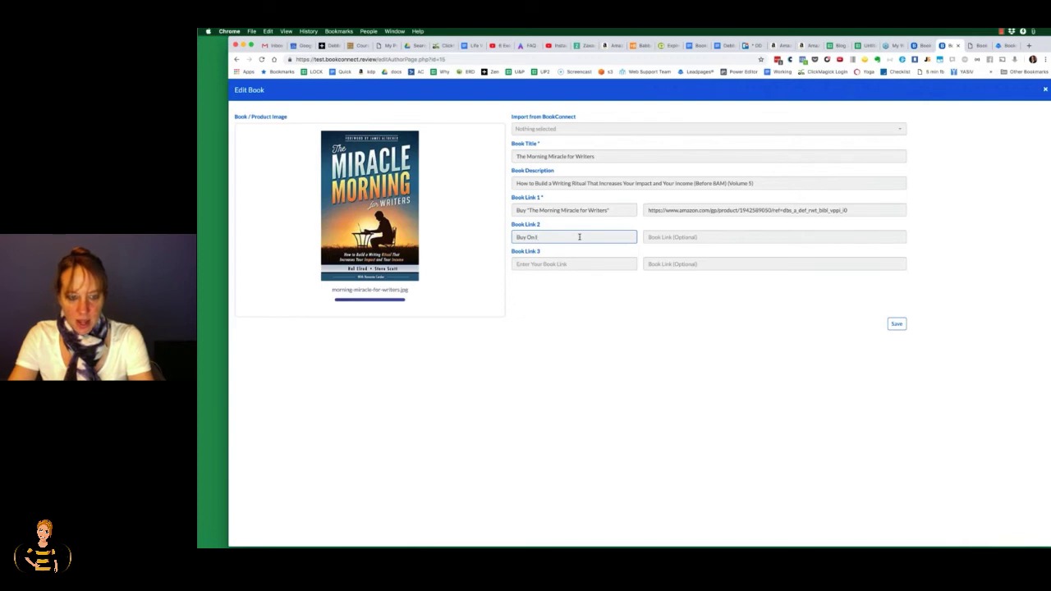
text( Itunes)
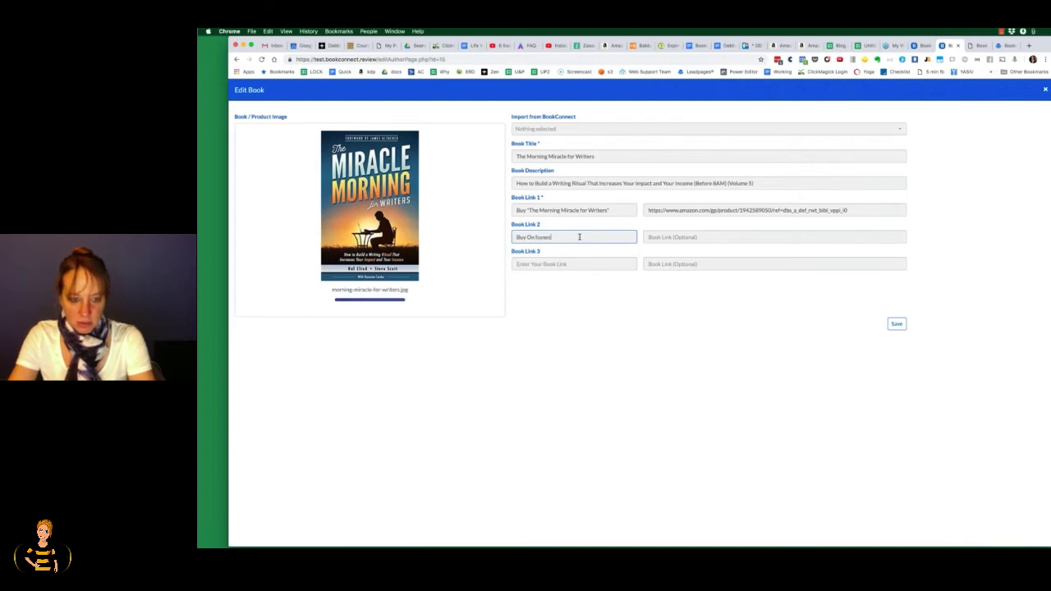
key(Tab)
text(iINK)
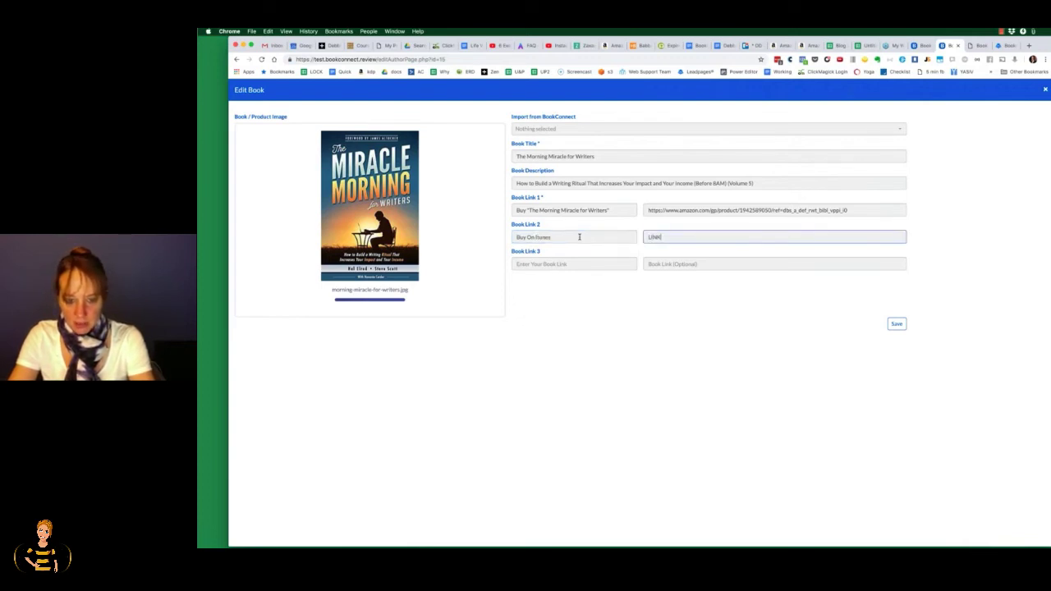
key(BackSpace)
key(BackSpace)
key(BackSpace)
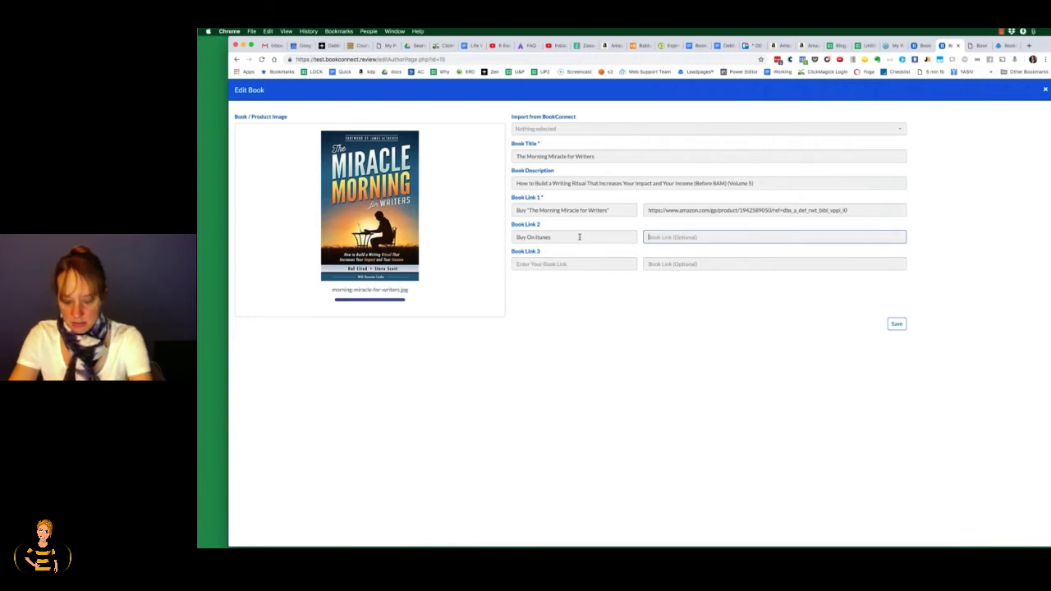
text(https)
key(BackSpace)
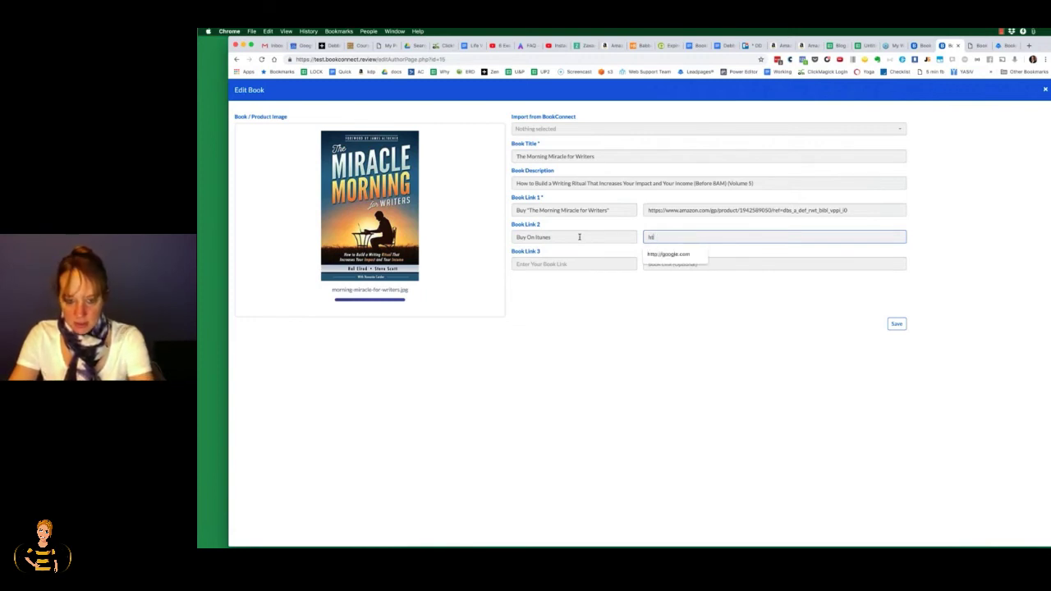
click(657, 254)
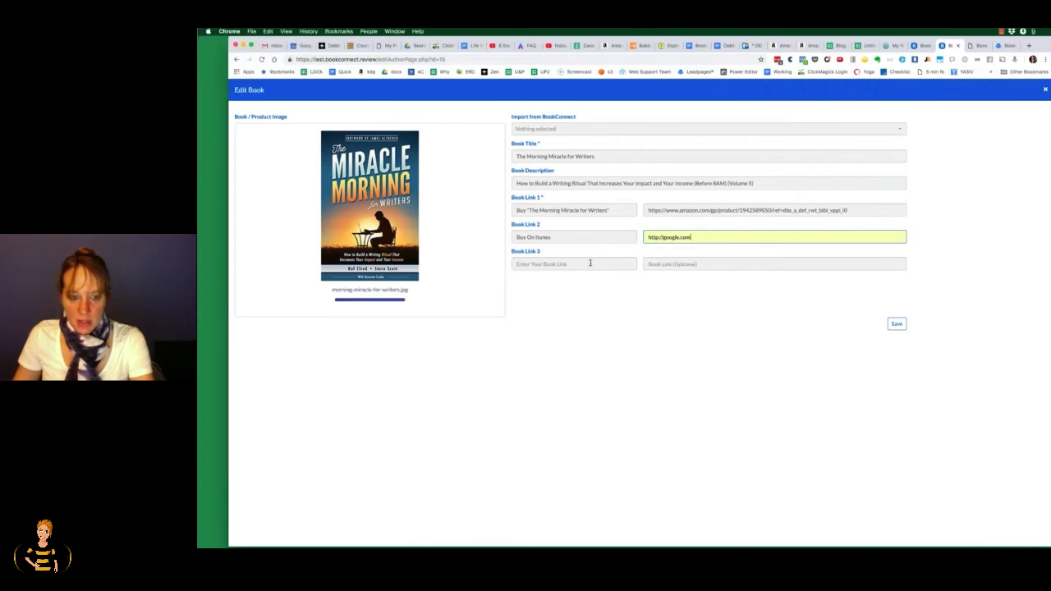
click(589, 262)
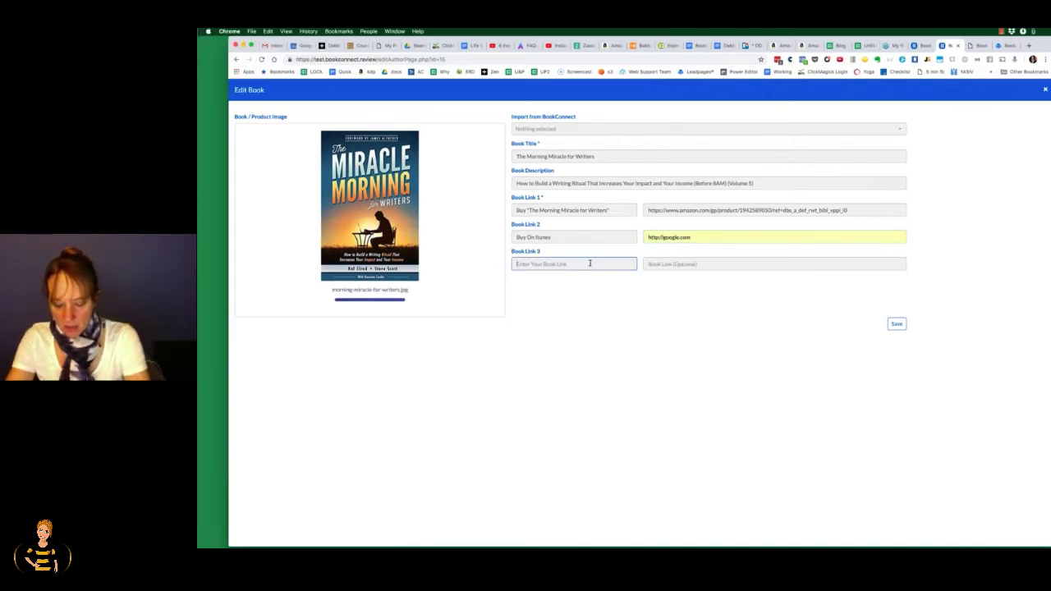
text(Get My Free)
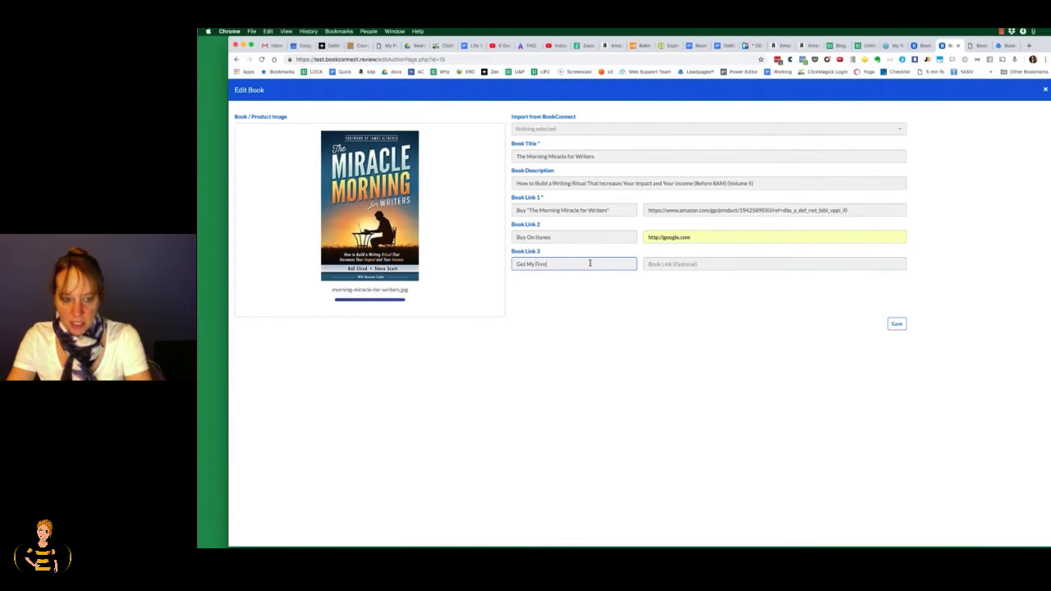
text( Whatever)
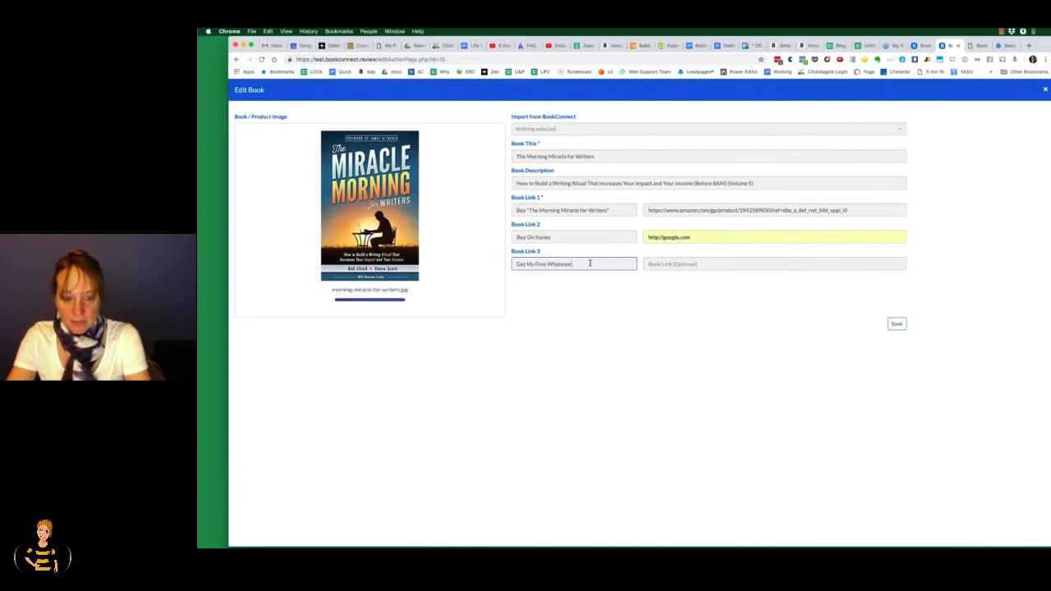
key(Tab)
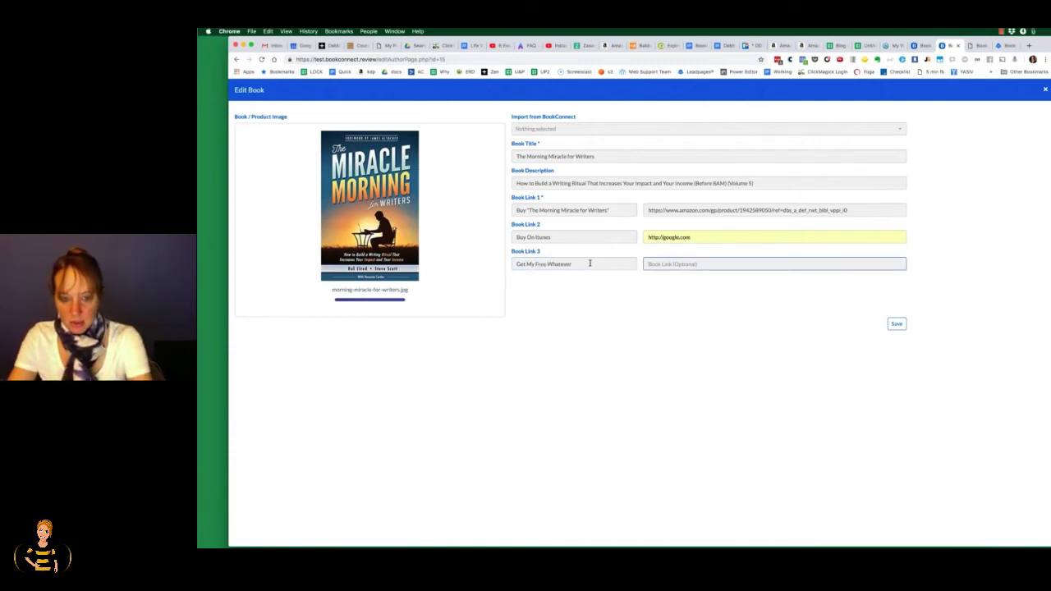
text(htt)
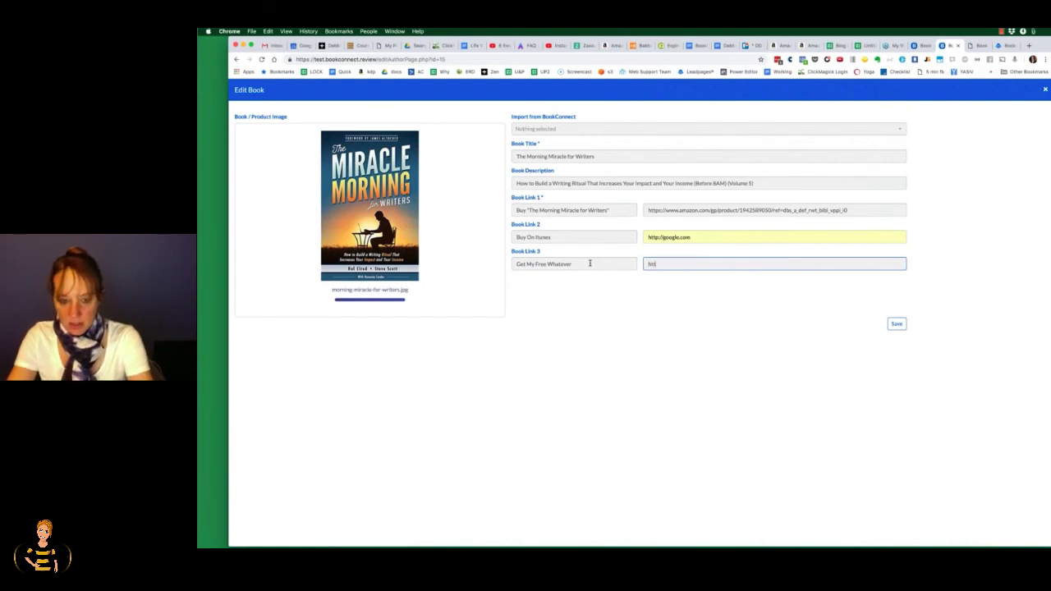
text(p://bebo)
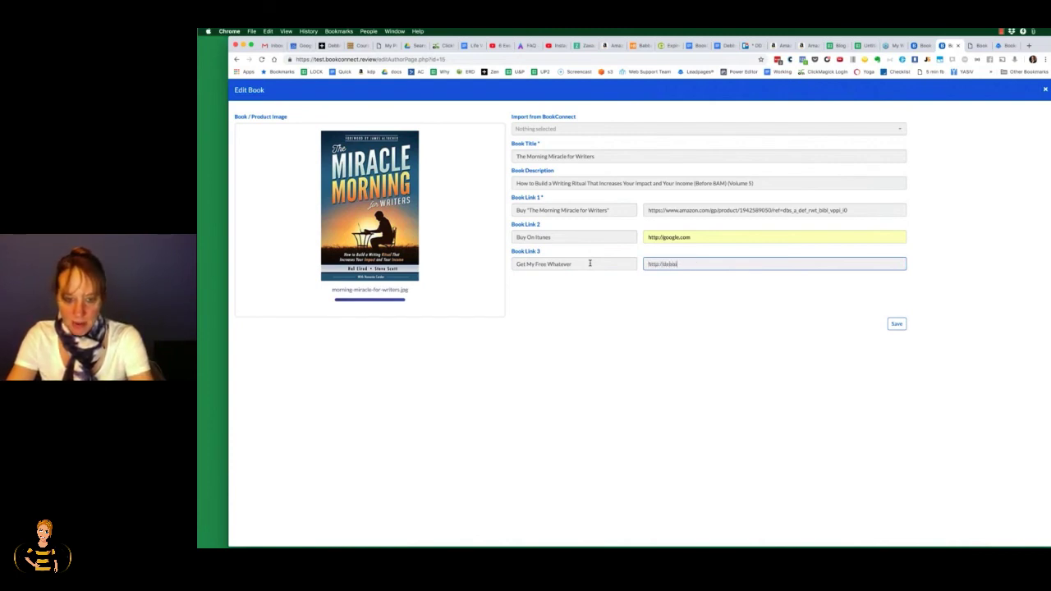
text(iedrum.com)
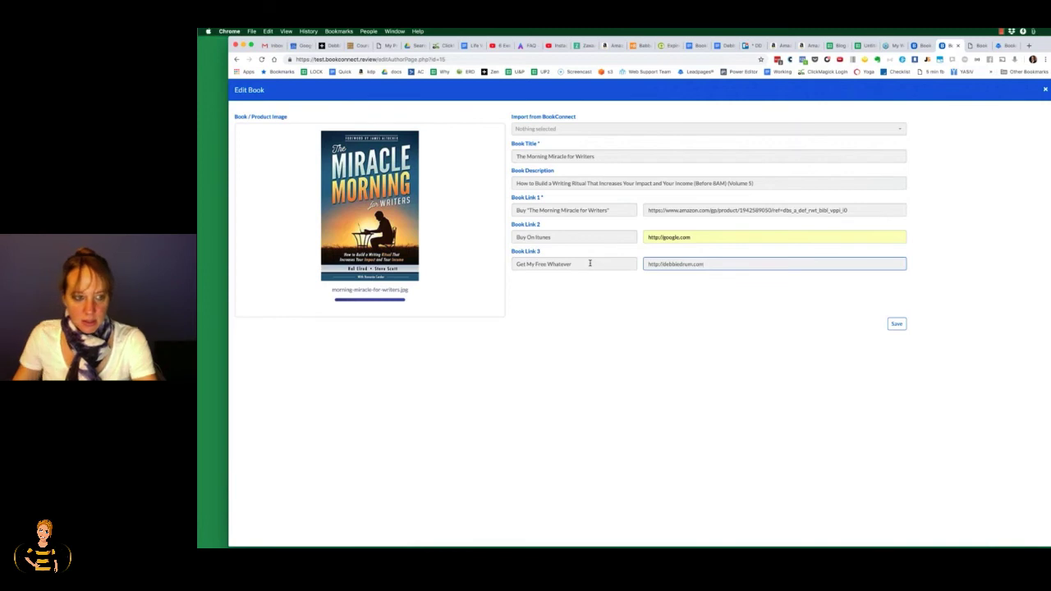
click(896, 325)
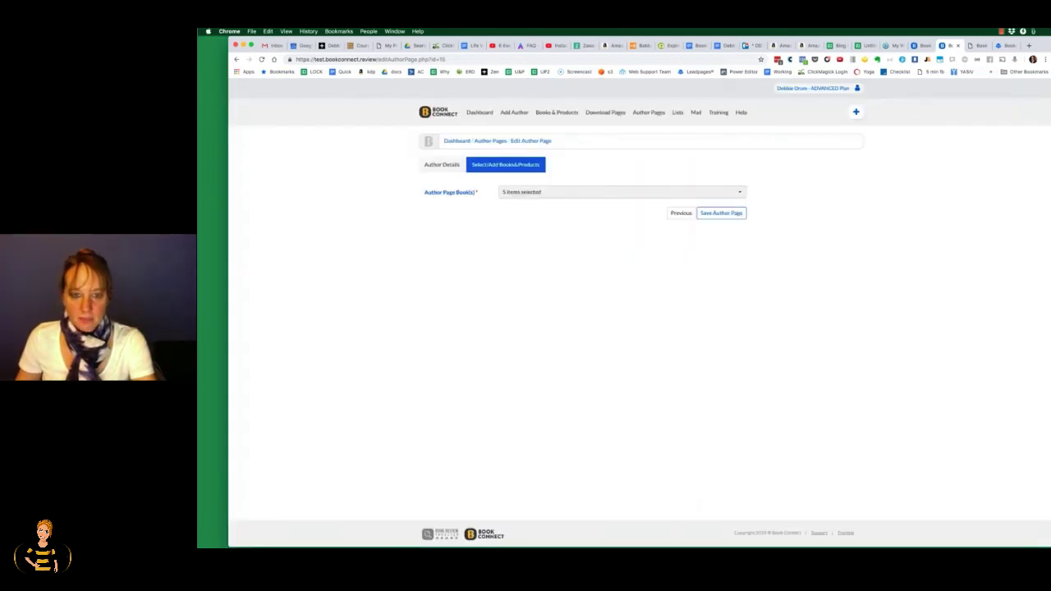
Step: Save the author page and open the live Steve Scott author page
click(720, 214)
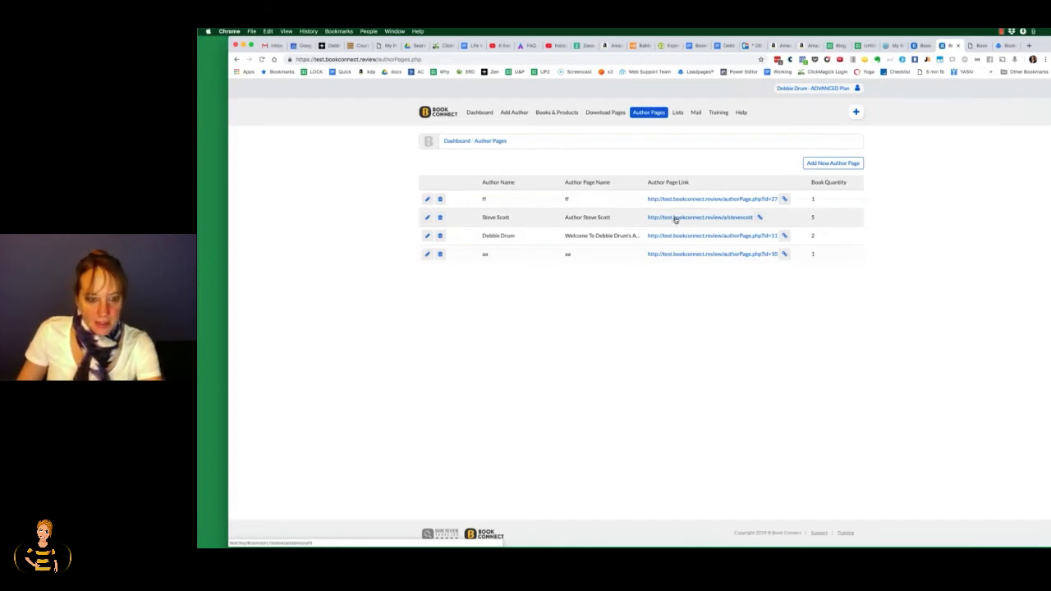
click(676, 218)
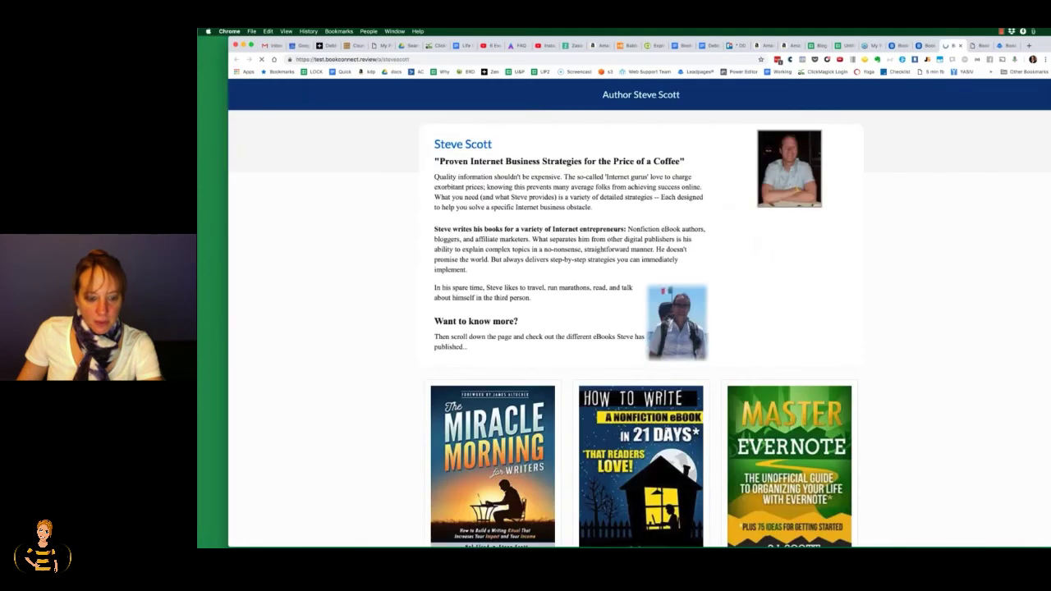
scroll(641, 312, down, 5)
scroll(395, 323, down, 1)
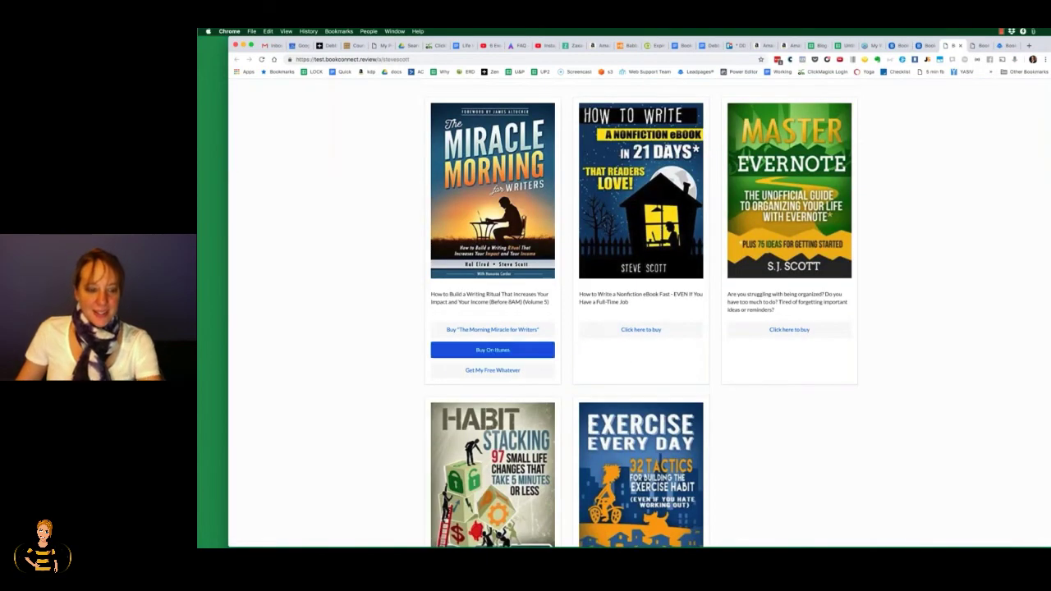
scroll(395, 323, down, 1)
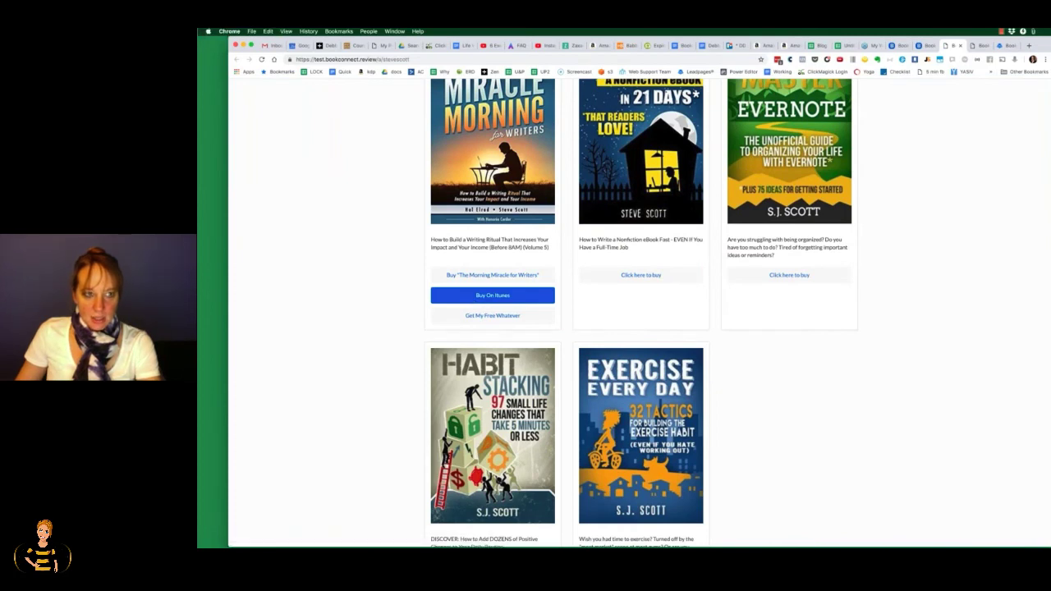
Step: Test the Buy On Itunes and Get My Free Whatever links on The Morning Miracle for Writers
click(493, 295)
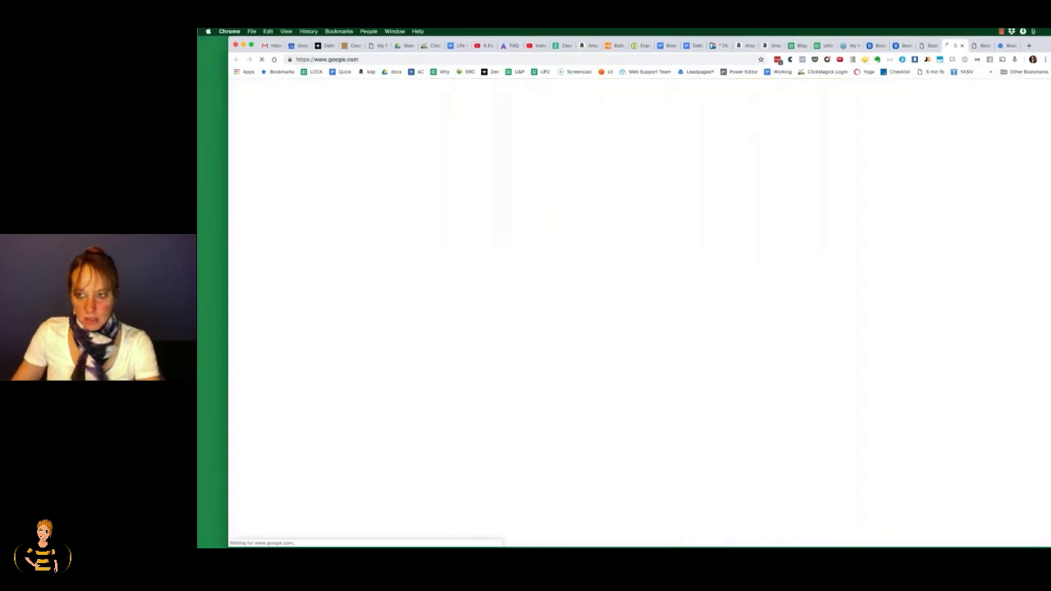
click(962, 46)
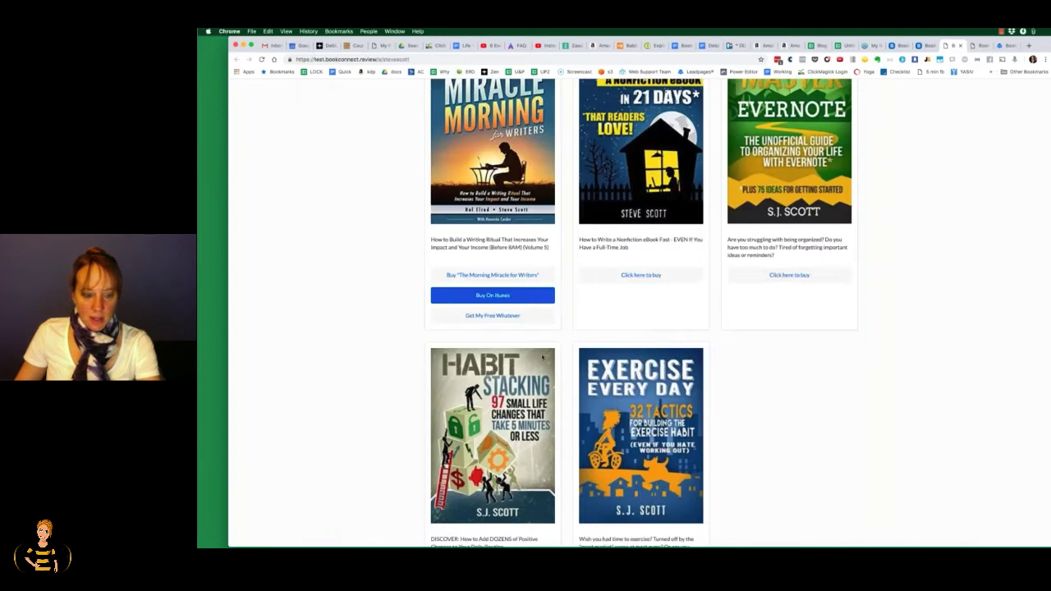
click(506, 317)
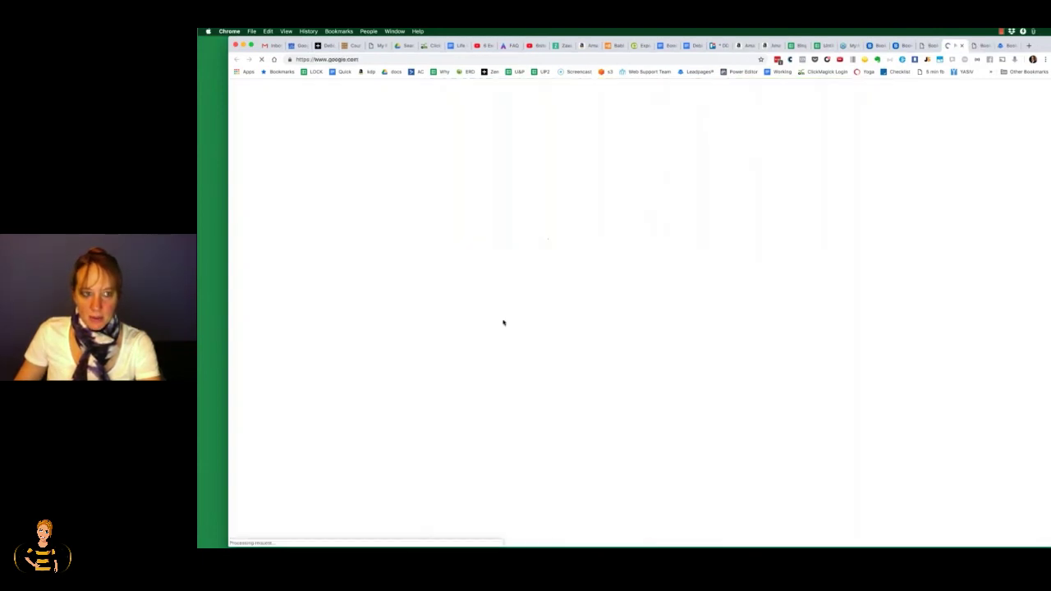
click(962, 46)
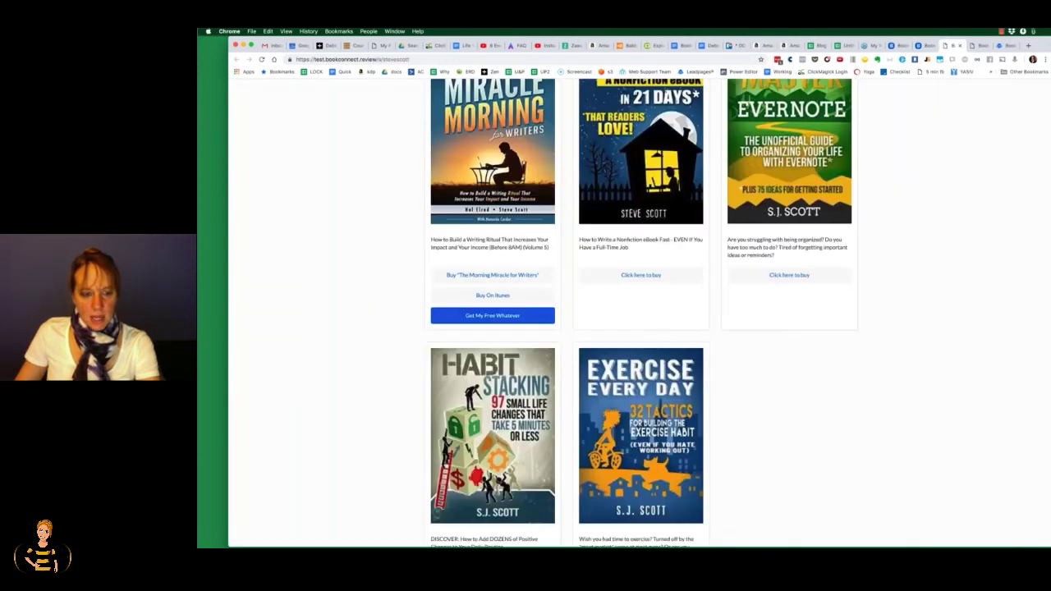
scroll(641, 312, down, 1)
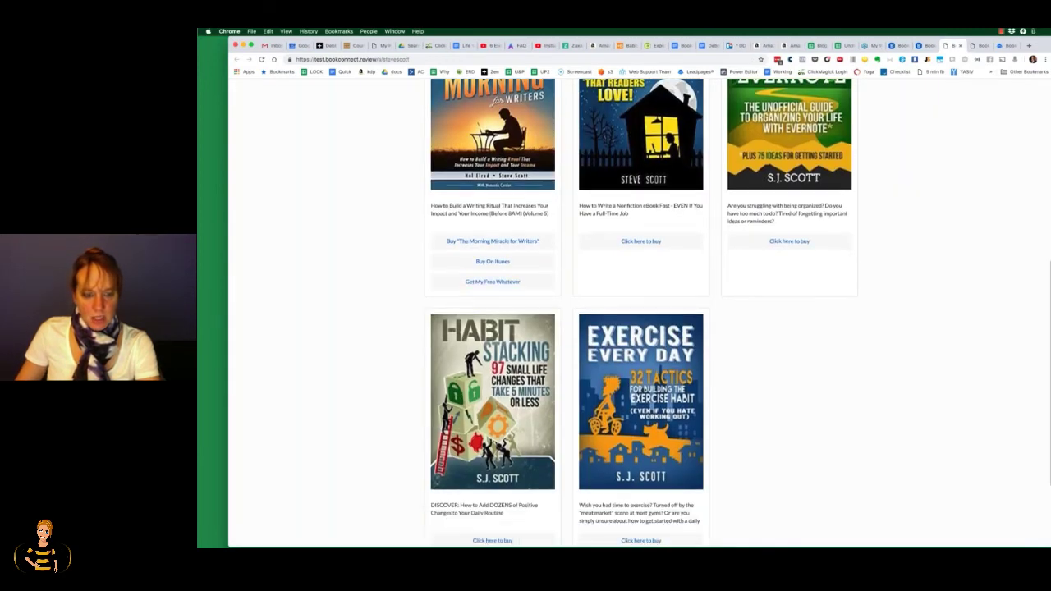
scroll(640, 312, up, 2)
scroll(641, 312, down, 2)
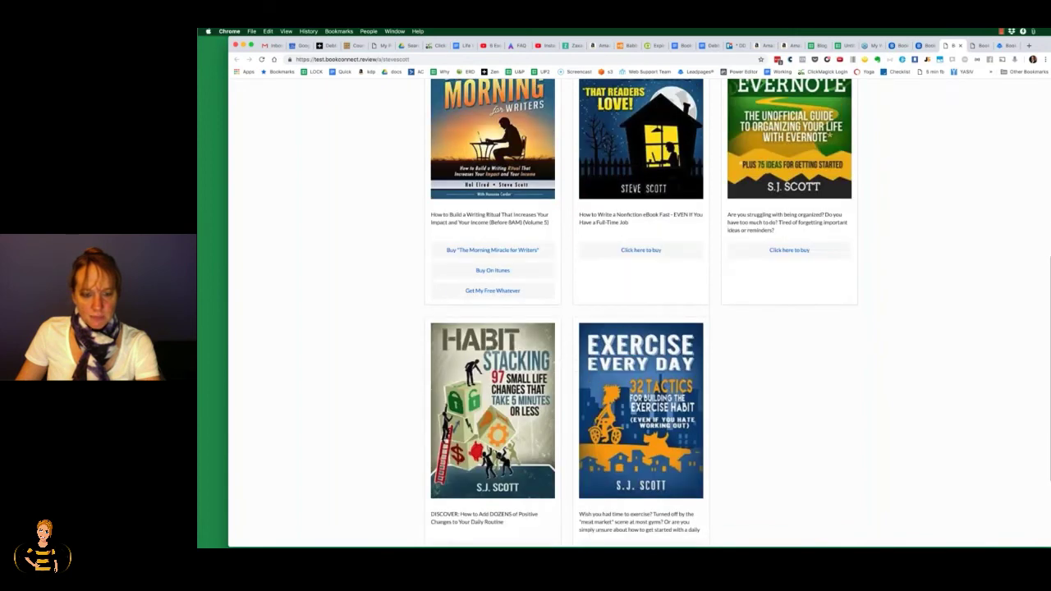
scroll(640, 312, up, 2)
scroll(641, 312, down, 2)
scroll(398, 308, up, 2)
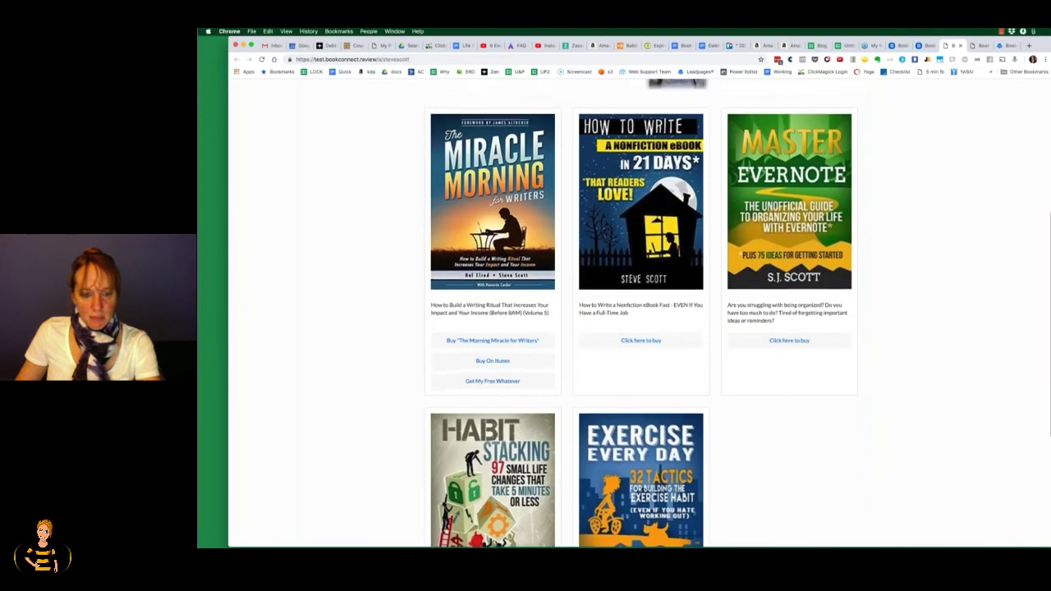
scroll(398, 307, down, 2)
scroll(398, 307, up, 1)
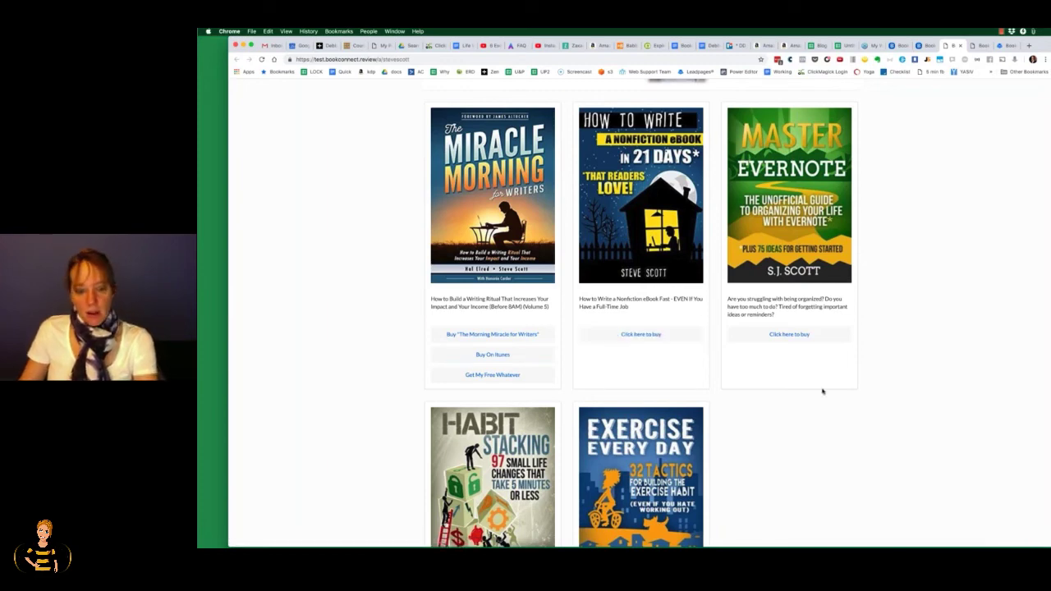
scroll(821, 390, down, 2)
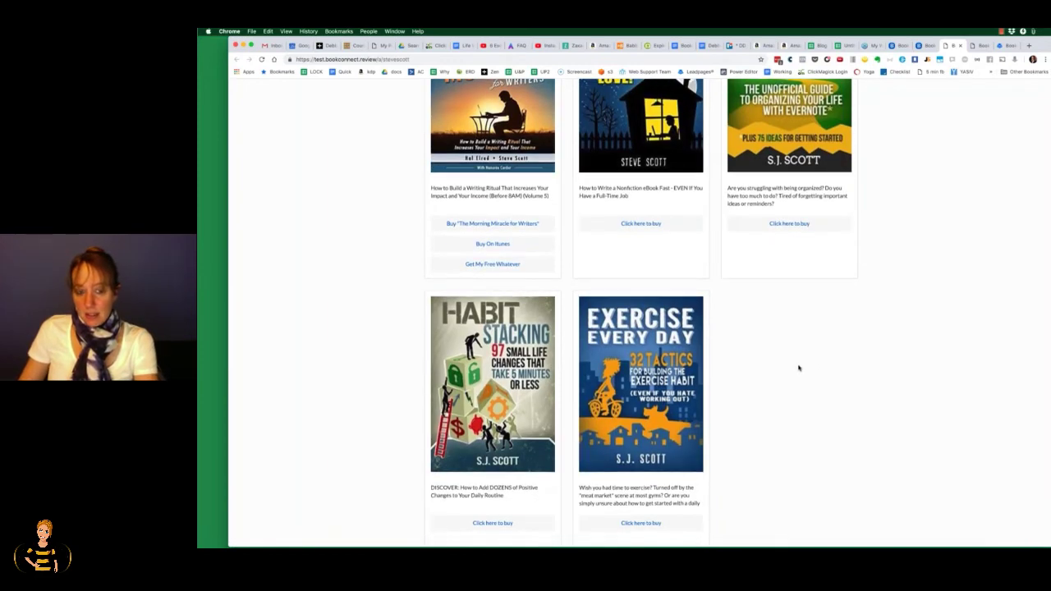
scroll(799, 368, up, 4)
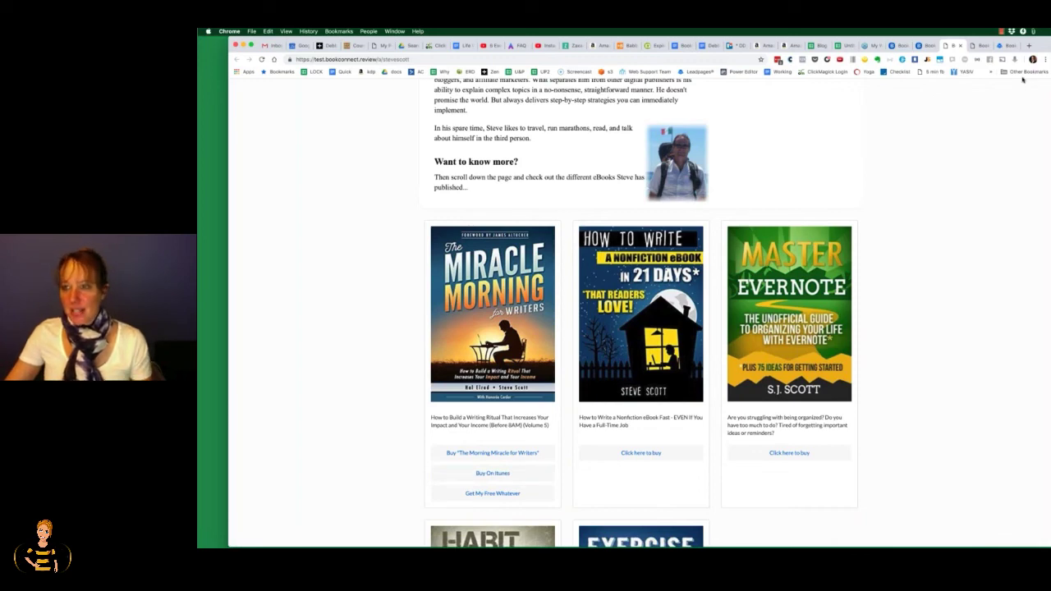
Step: Check and dismiss the clipboard history, then return to the four-page Author Pages list
click(1012, 31)
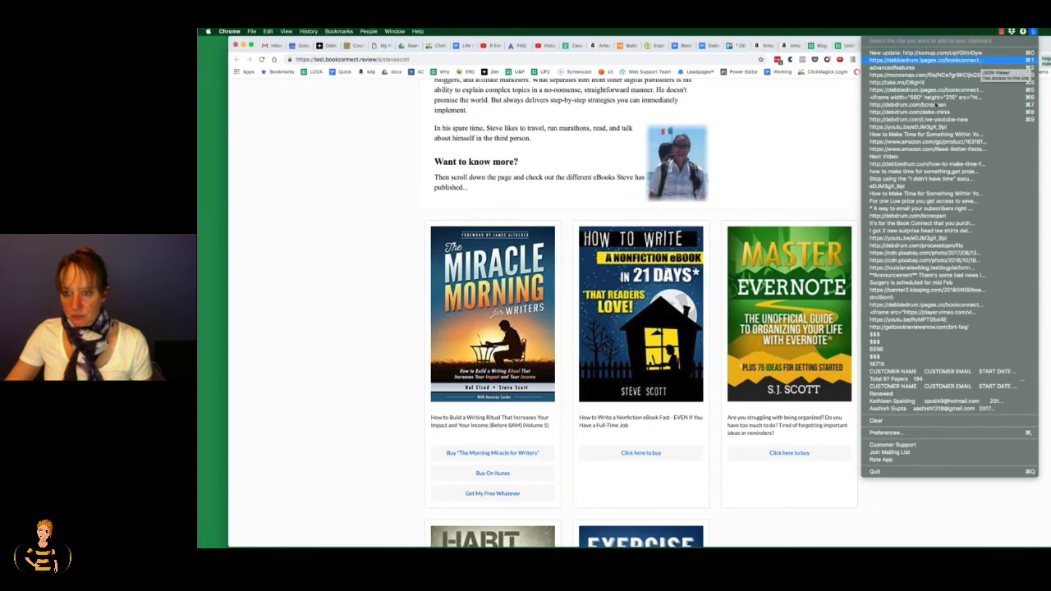
click(937, 105)
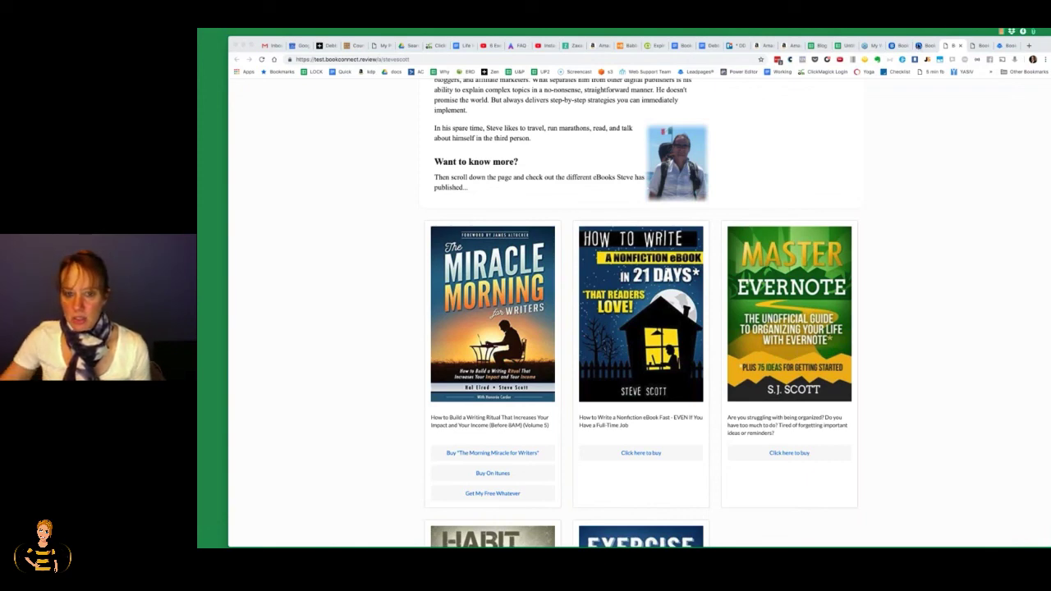
click(920, 47)
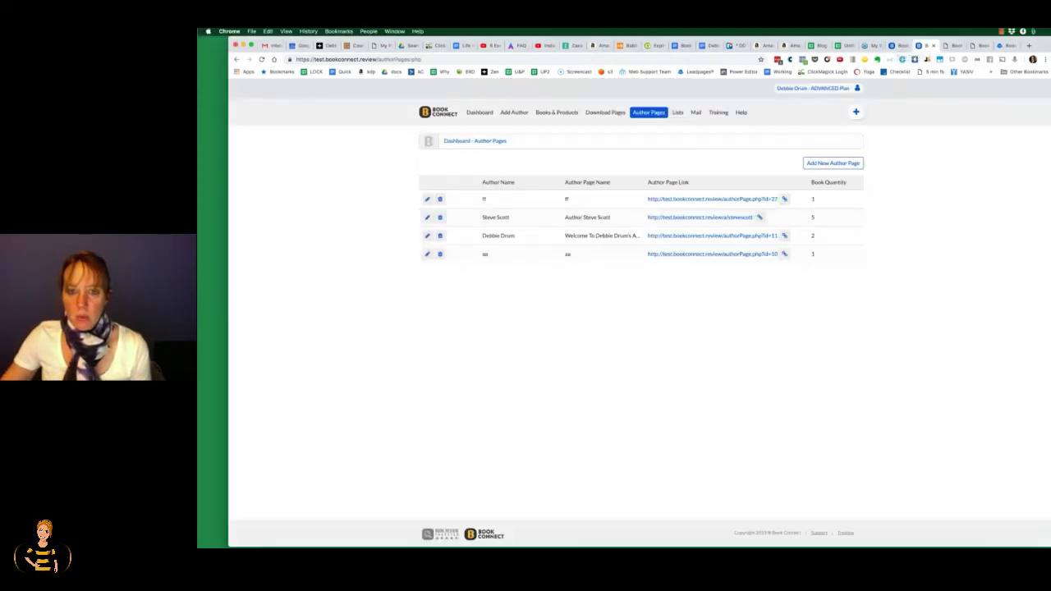